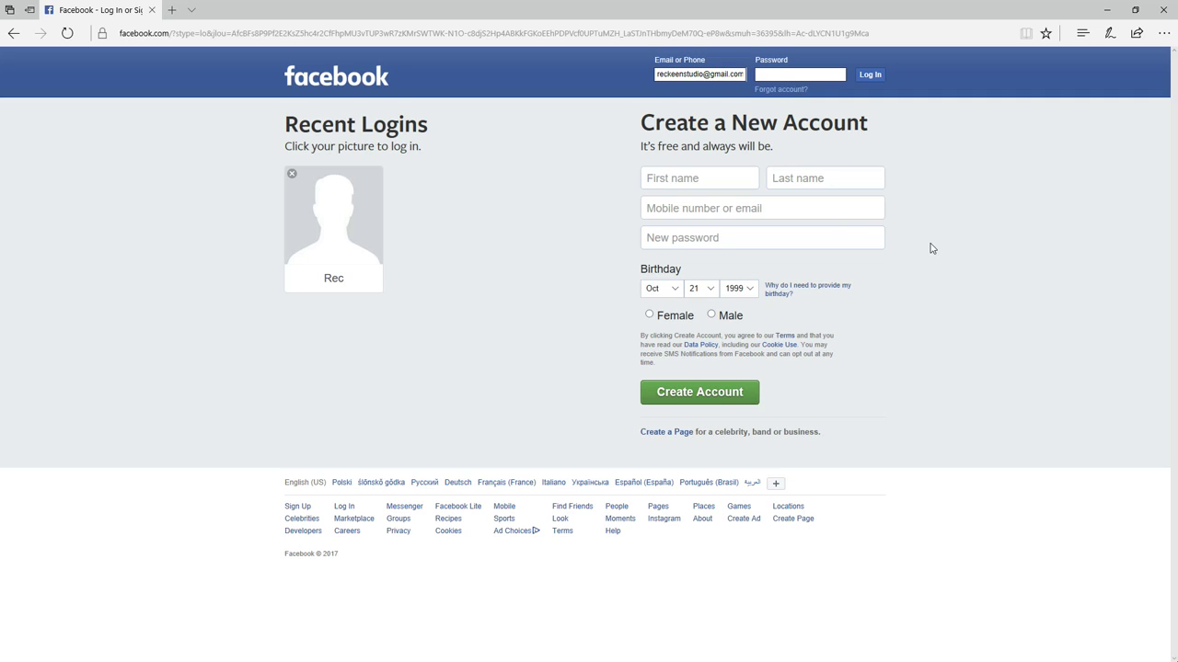
- Log in to Facebook with the pasted password and open the Pages you manage
left_click(774, 73)
key("ctrl+v")
left_click(870, 75)
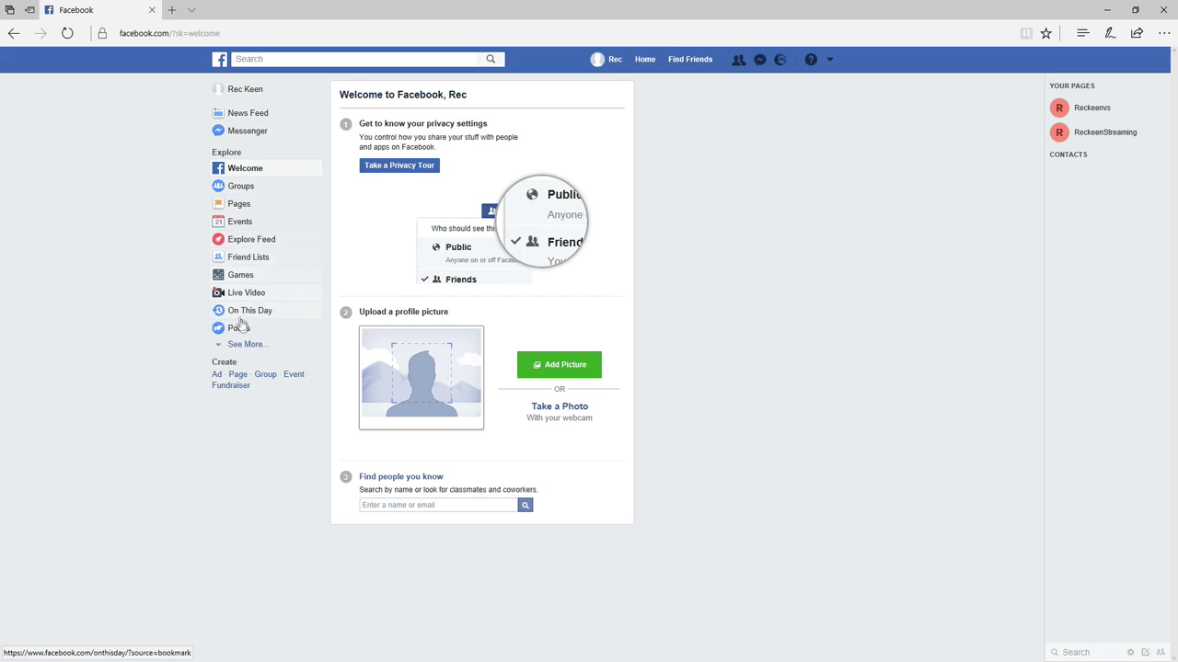
left_click(230, 208)
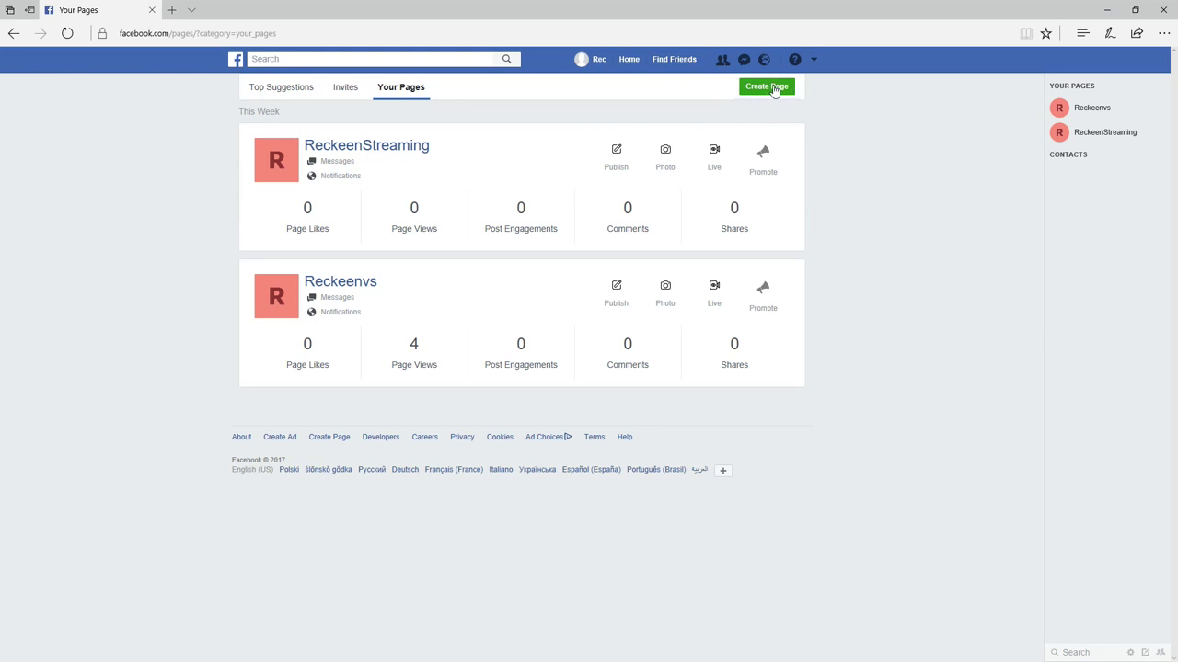
- Start a new Entertainment page with the Album category
left_click(776, 86)
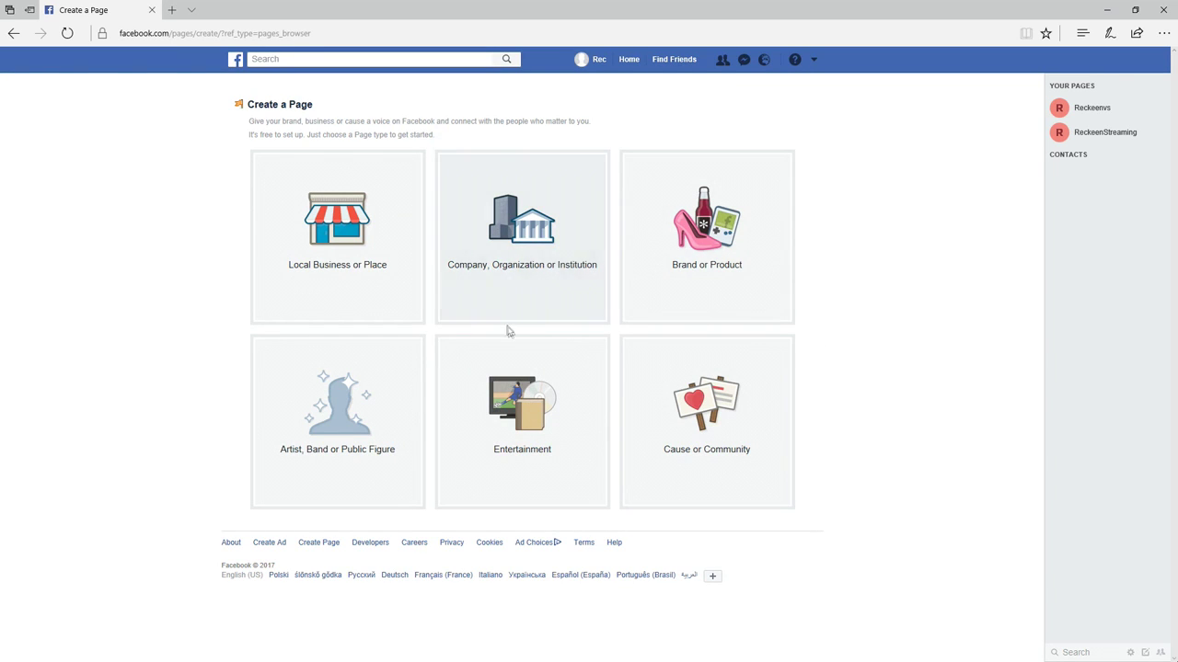
left_click(516, 369)
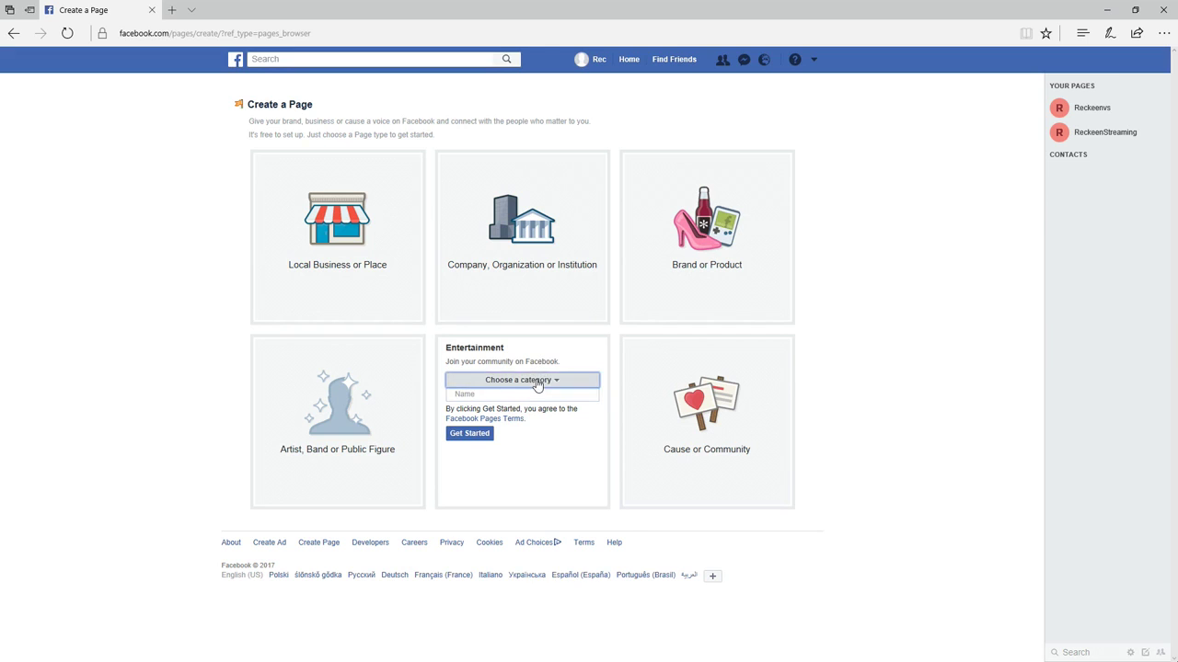
left_click(518, 380)
left_click(509, 413)
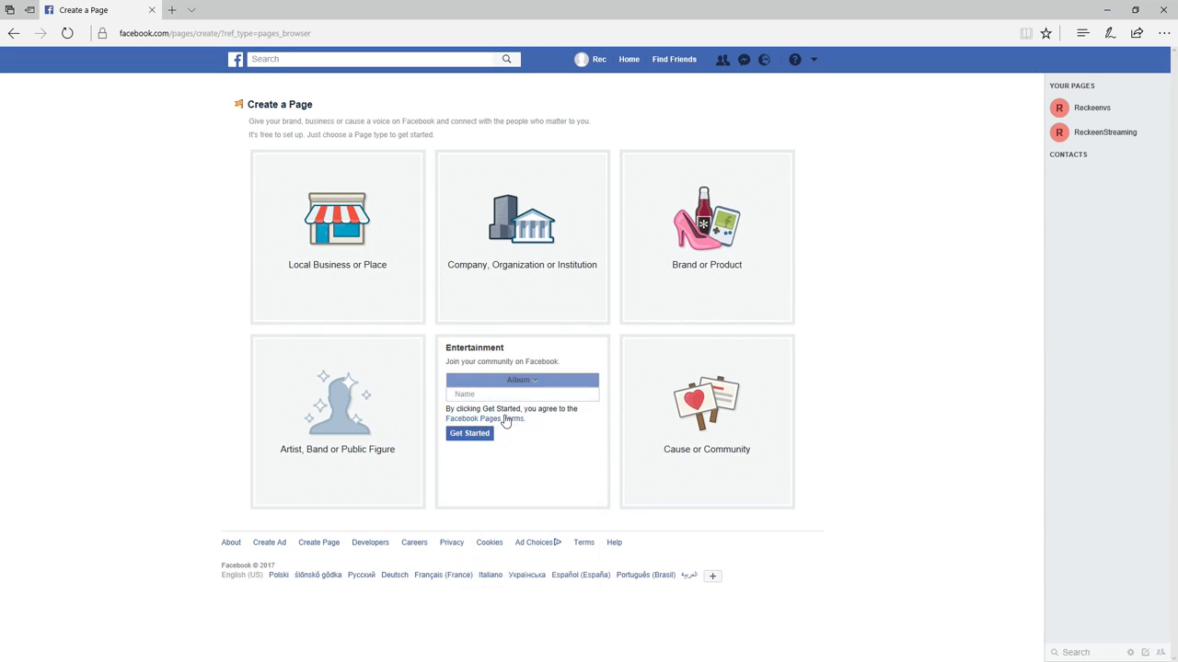
- Name the page ReckeenStreaming, create it, and go back to the News Feed
left_click(471, 395)
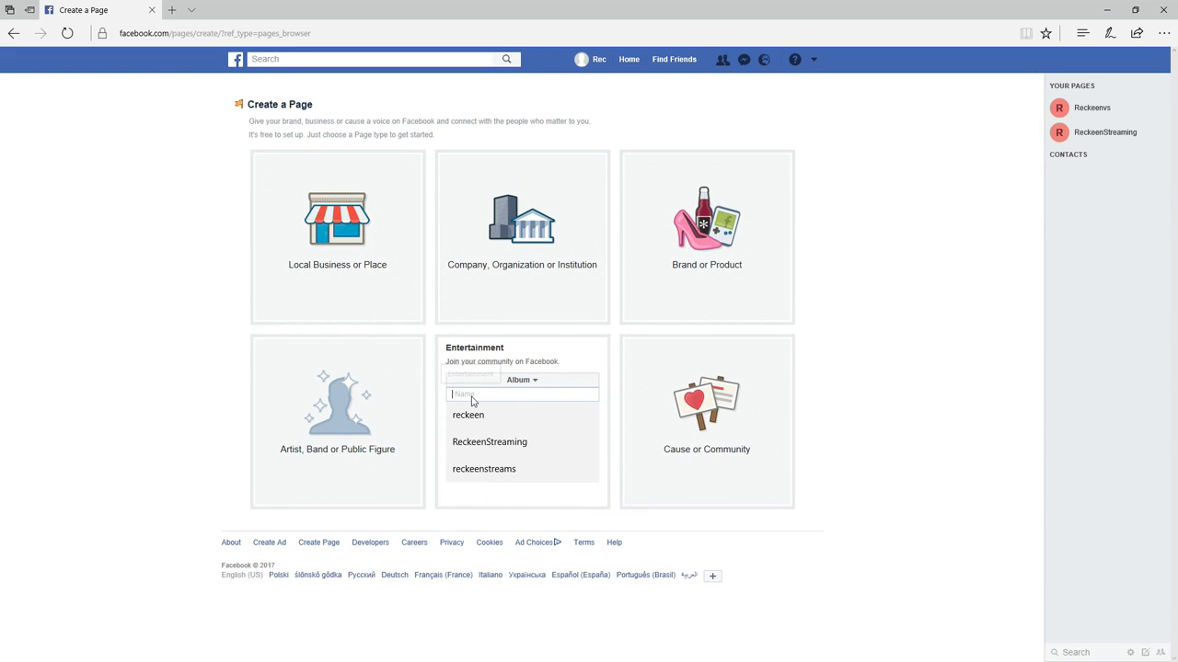
left_click(482, 443)
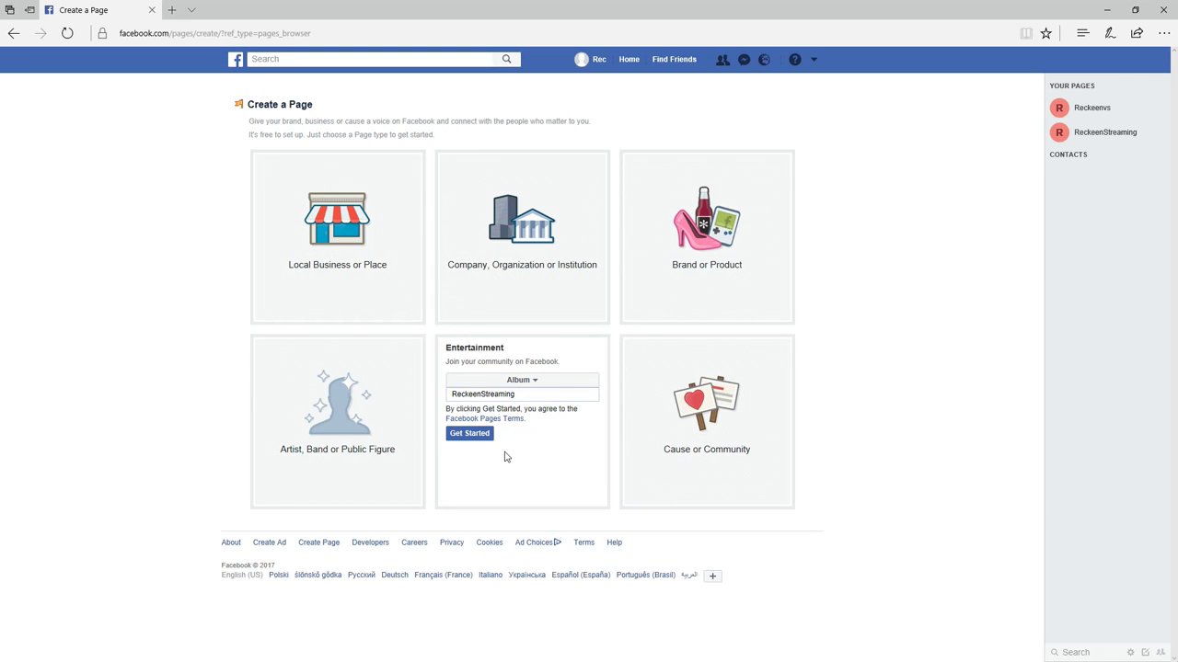
left_click(449, 432)
left_click(236, 66)
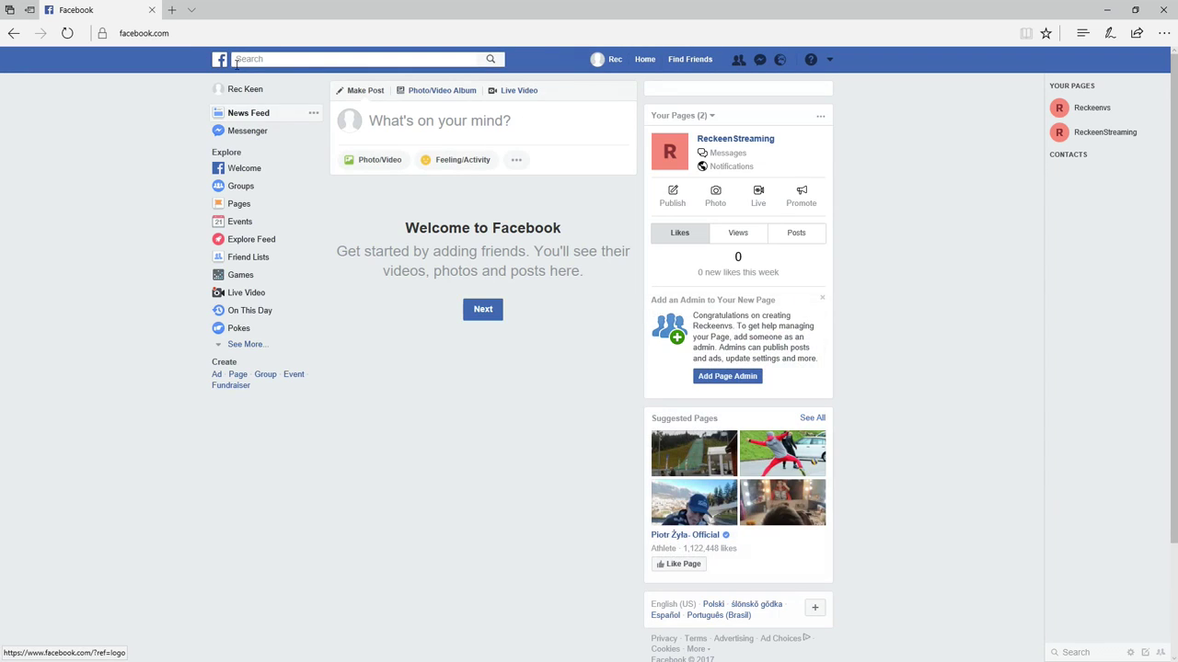
- Open the ReckeenStreaming page from Your Pages, then minimize the browser
left_click(240, 206)
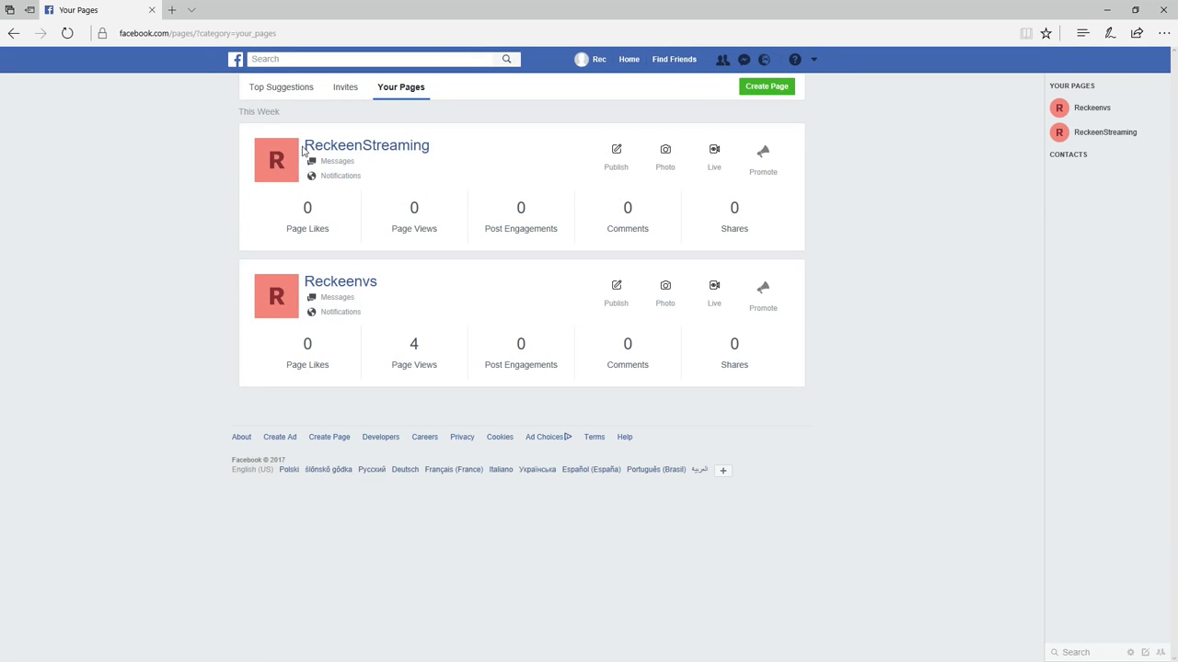
left_click(421, 152)
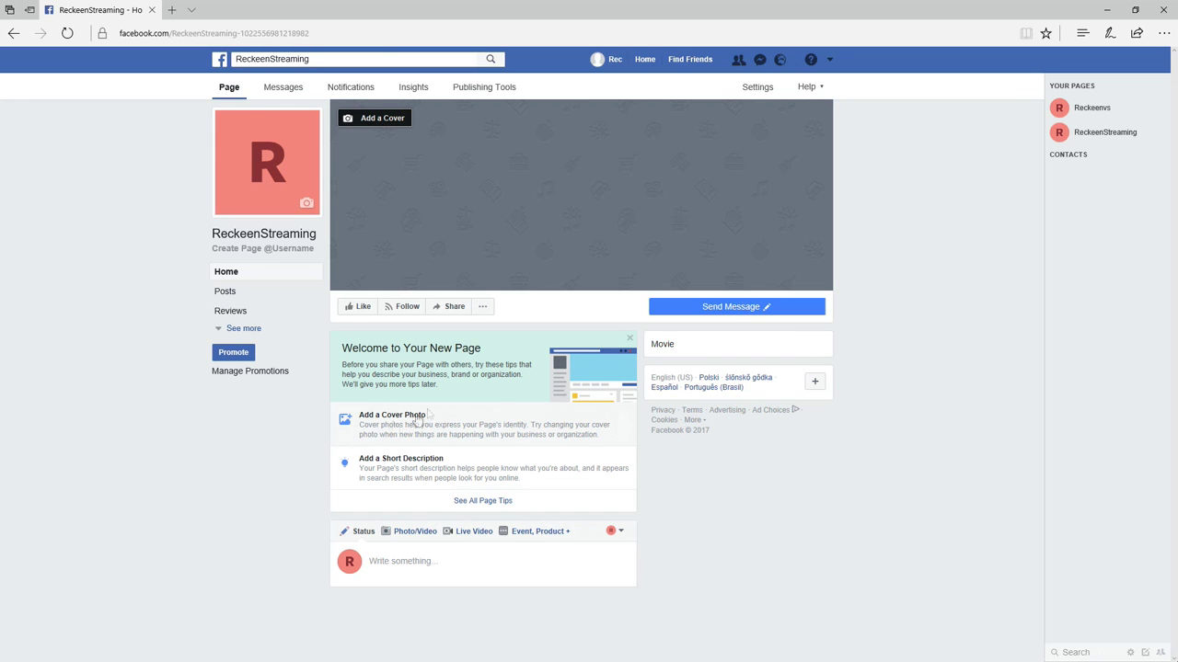
left_click(1109, 9)
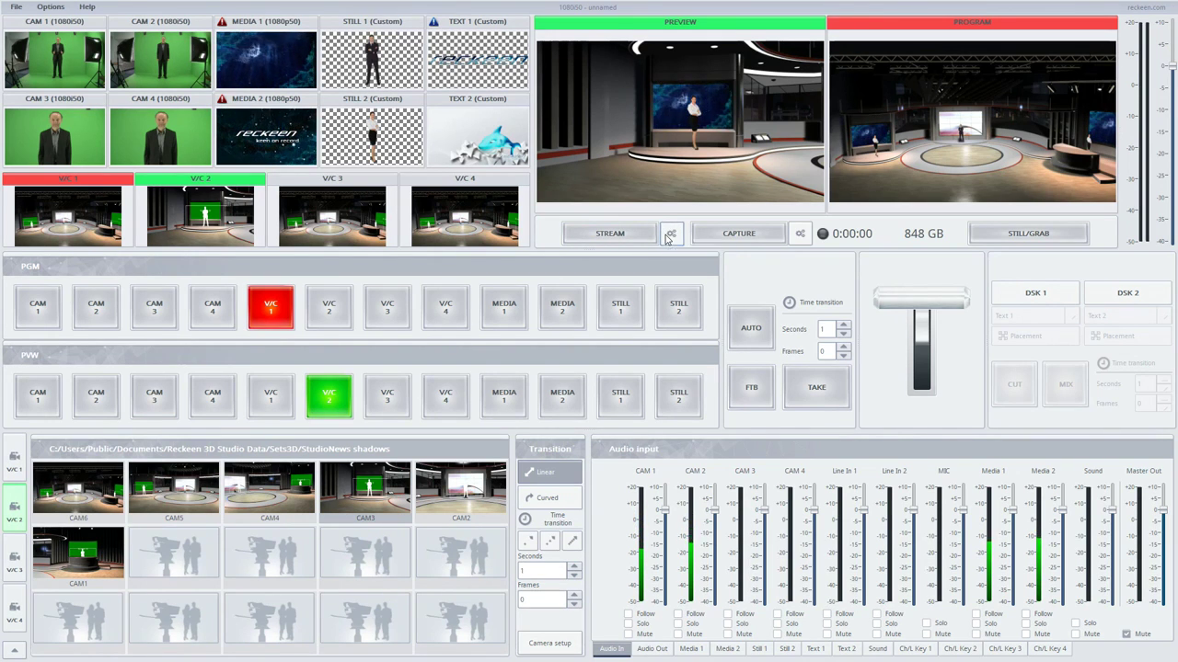
- Set the STREAM service to Facebook and begin the Facebook login
left_click(670, 233)
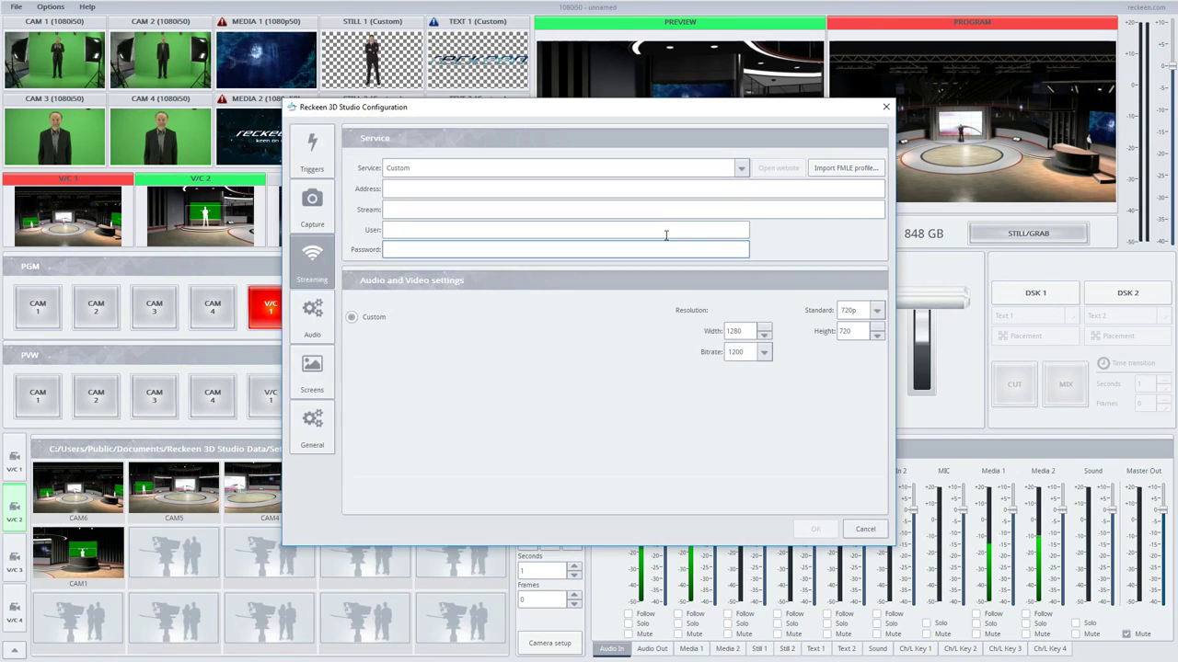
left_click(410, 171)
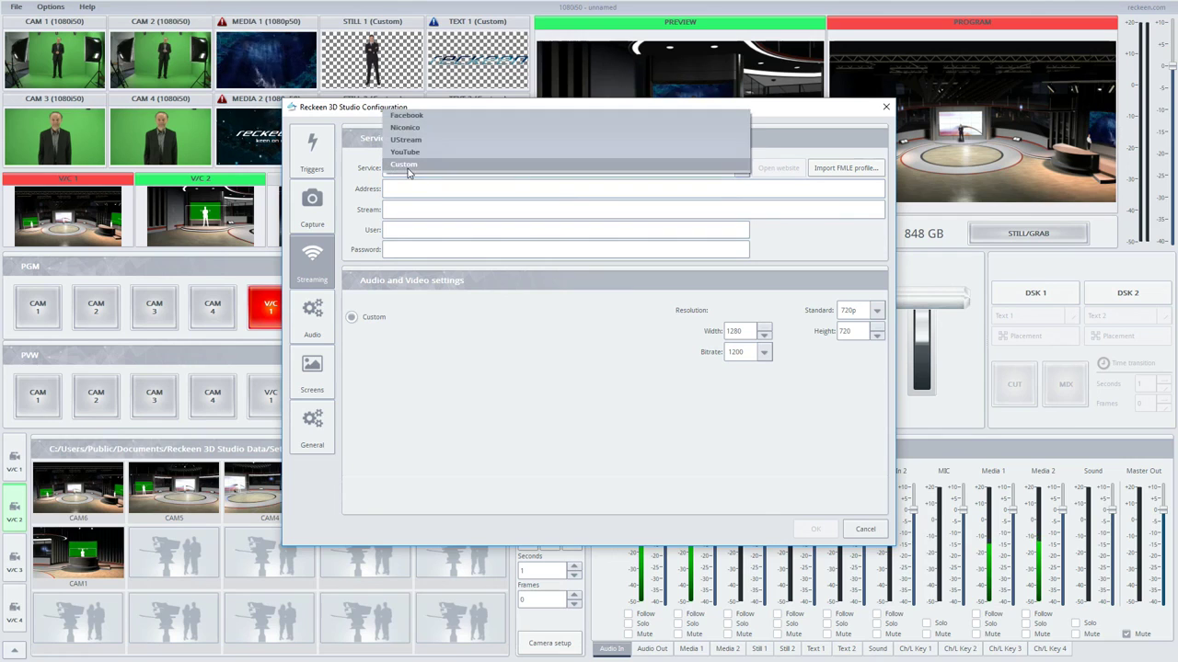
left_click(406, 116)
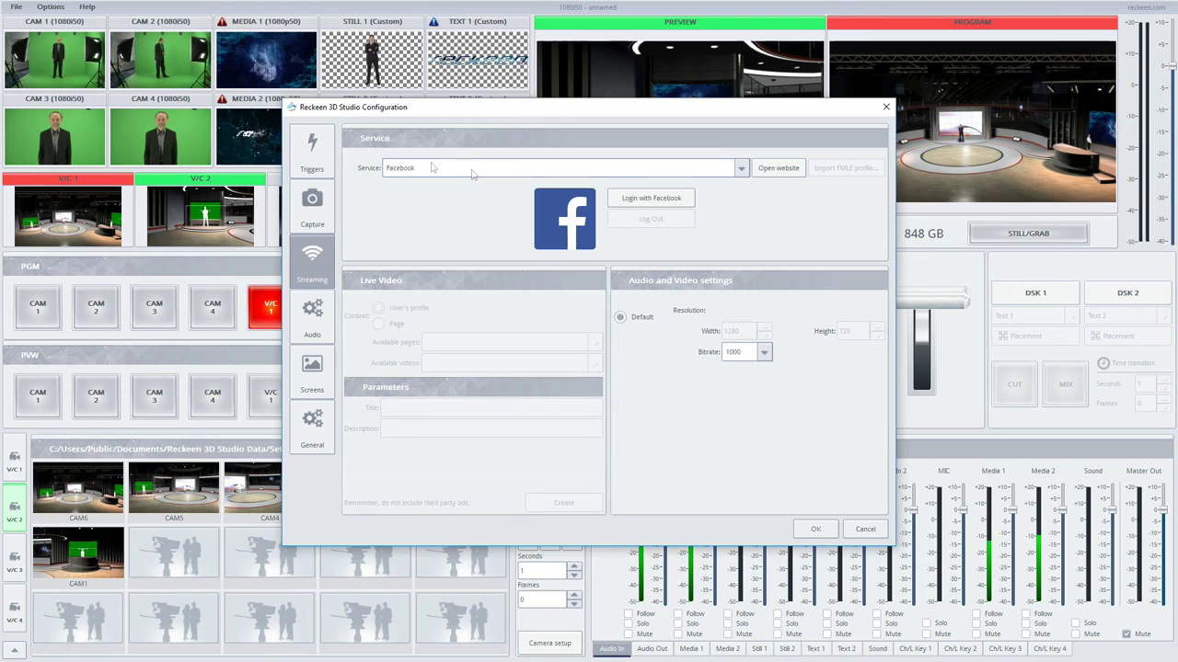
left_click(652, 200)
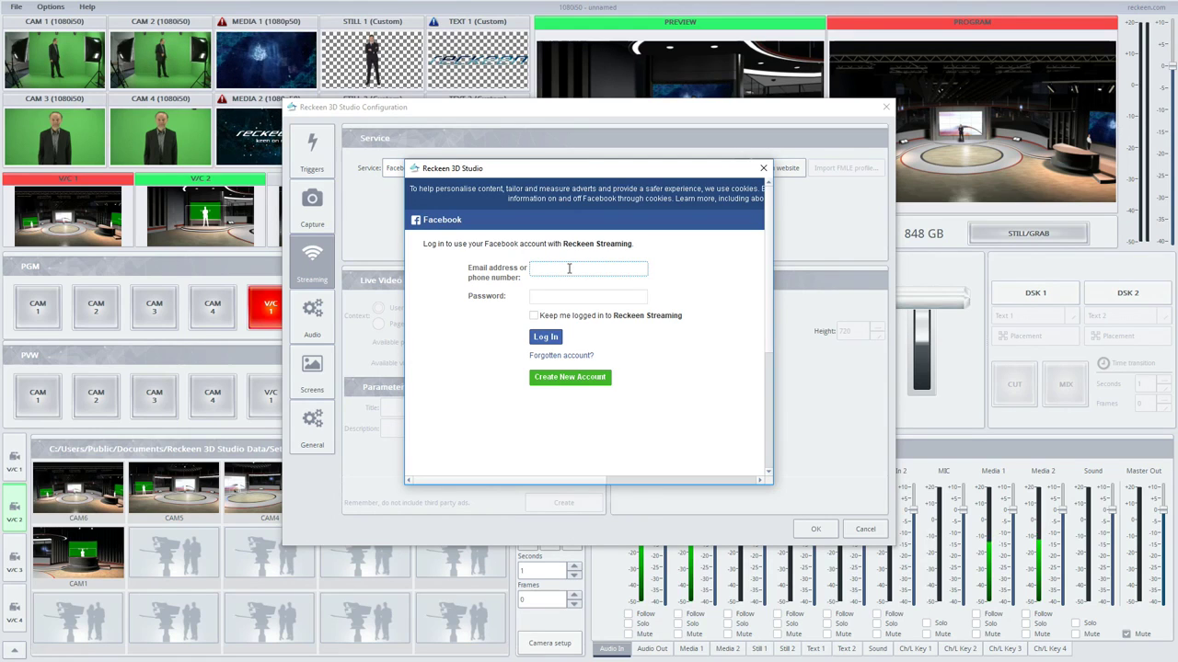
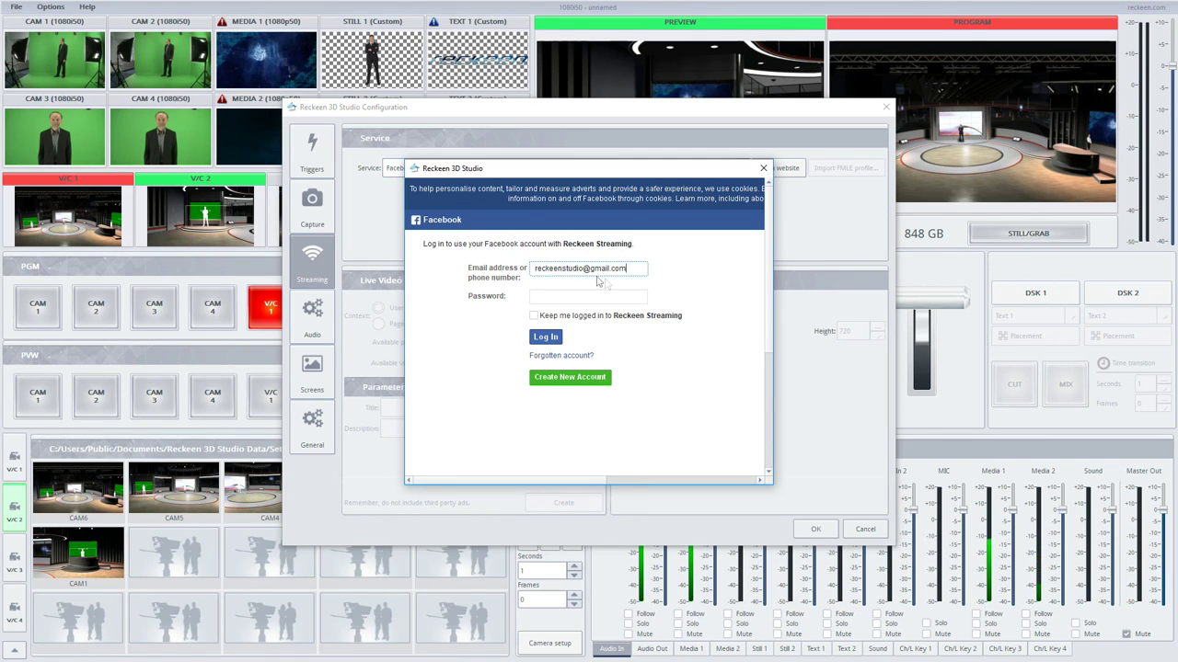
left_click(611, 295)
type("••••••••••")
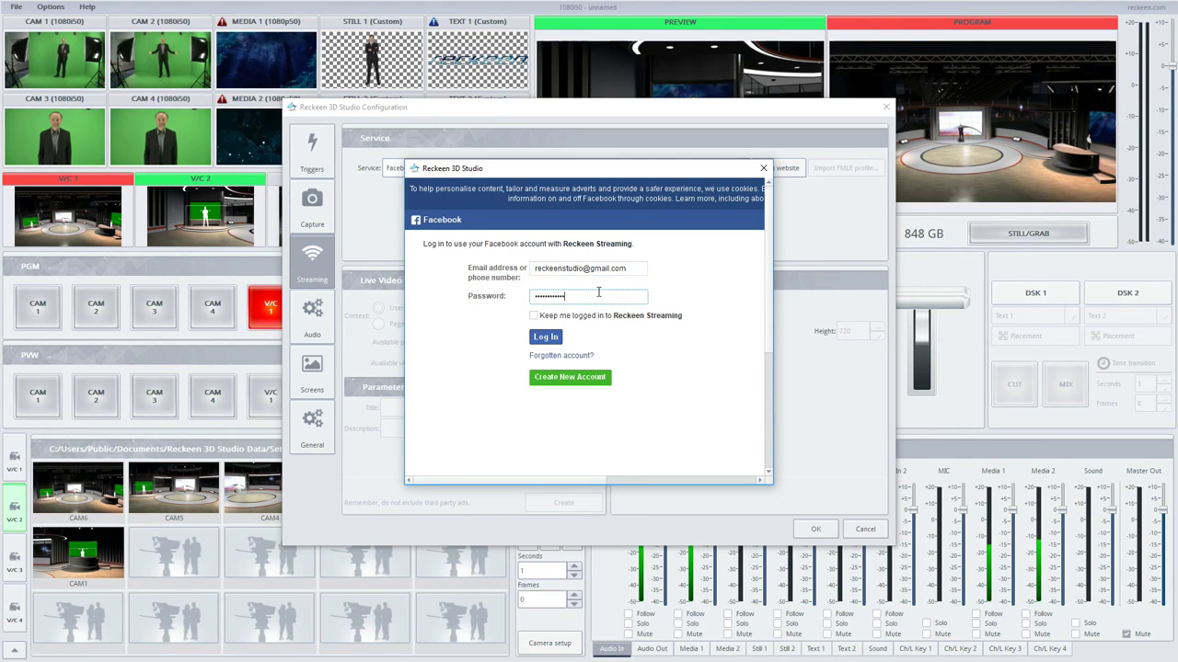
left_click(550, 338)
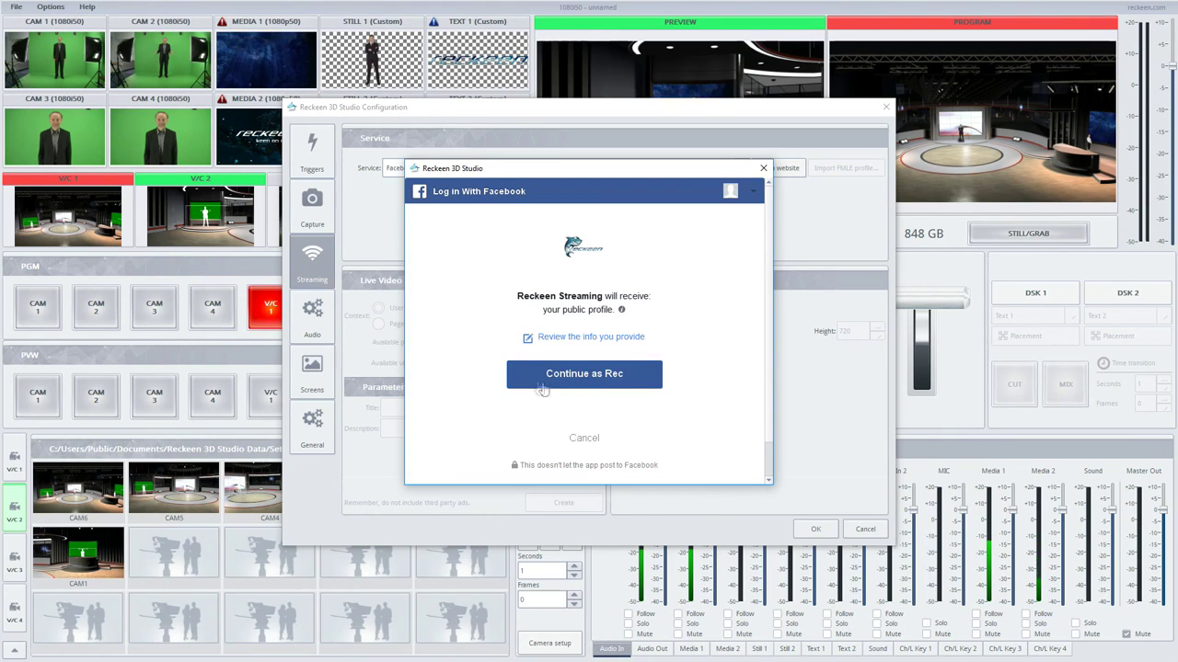
- Continue with this account and allow posting, keeping posts visible to Friends
left_click(637, 381)
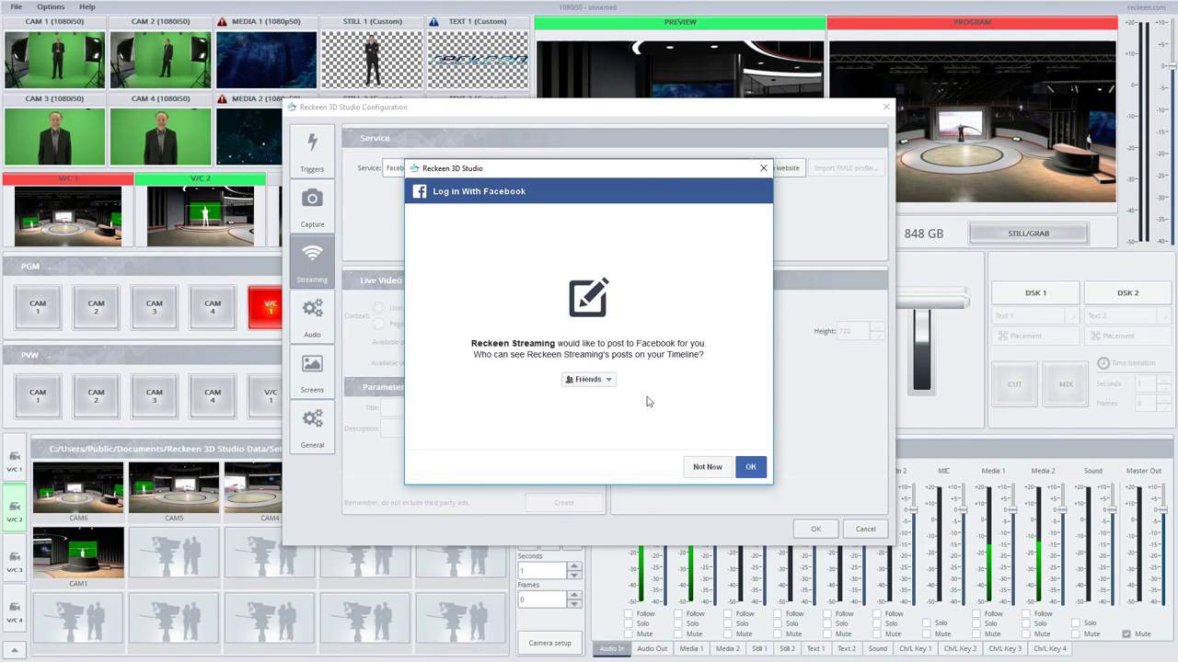
left_click(603, 380)
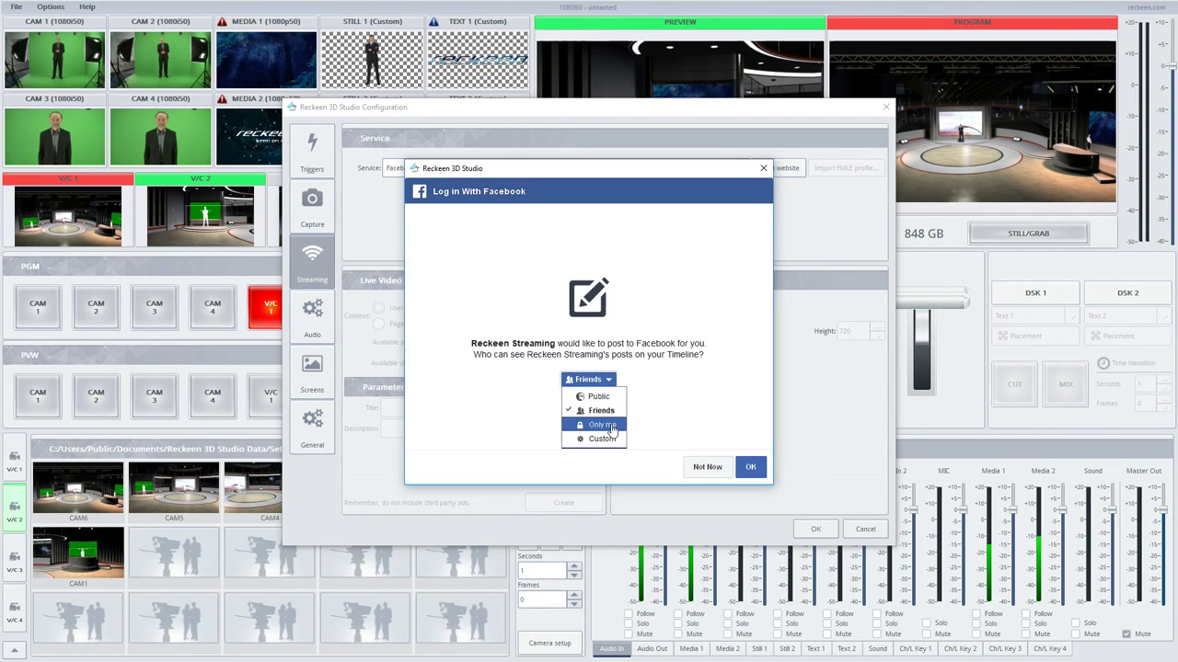
left_click(603, 411)
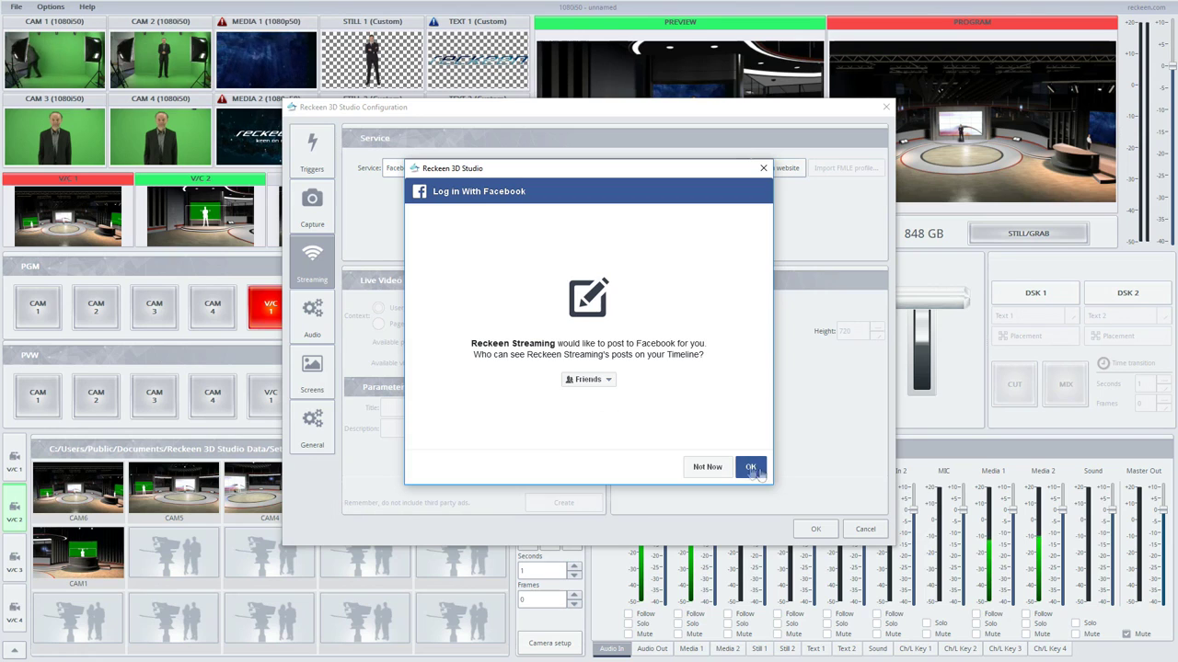
left_click(751, 467)
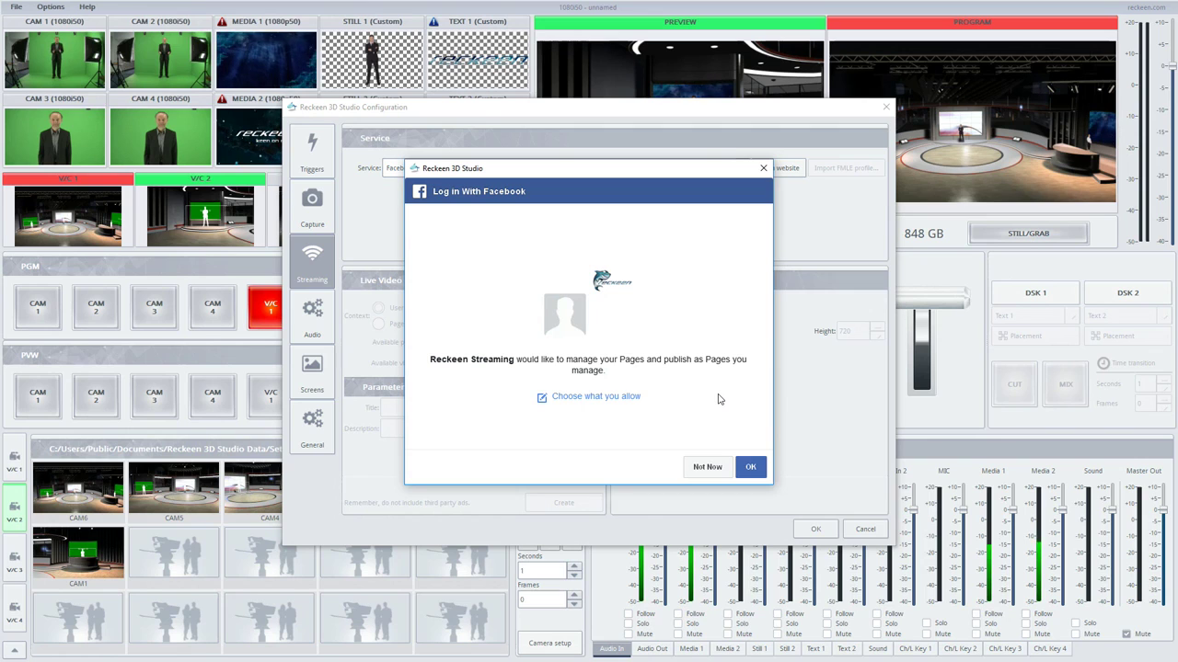
- Grant the page management and publishing permissions to complete the login
left_click(629, 397)
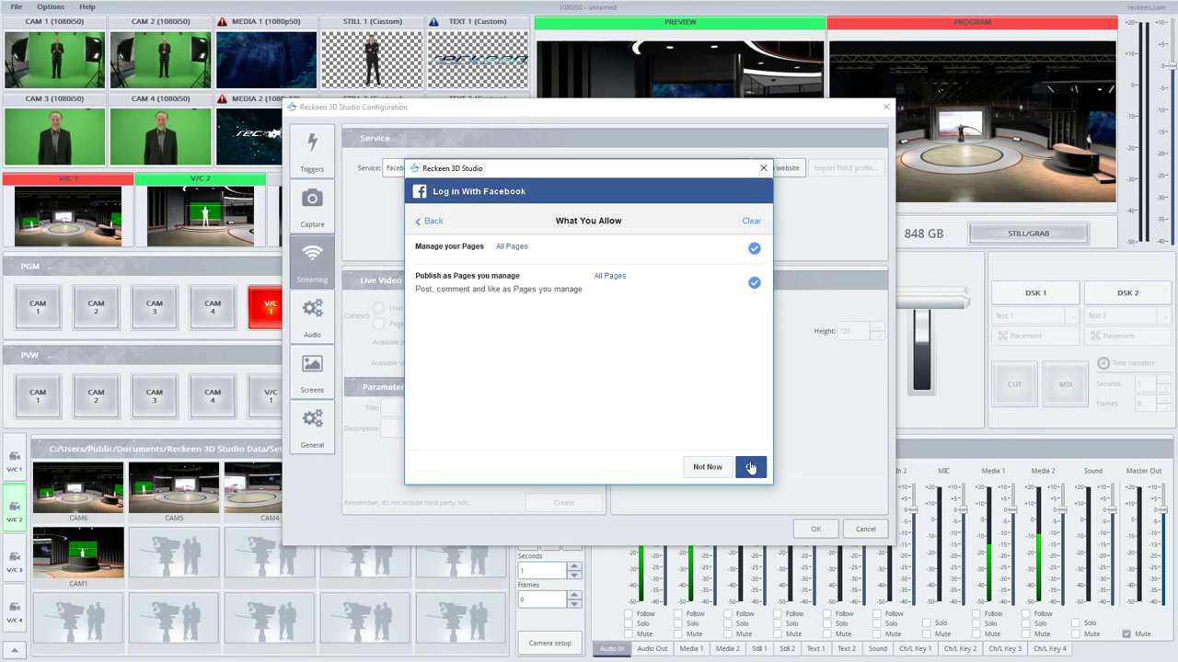
left_click(750, 467)
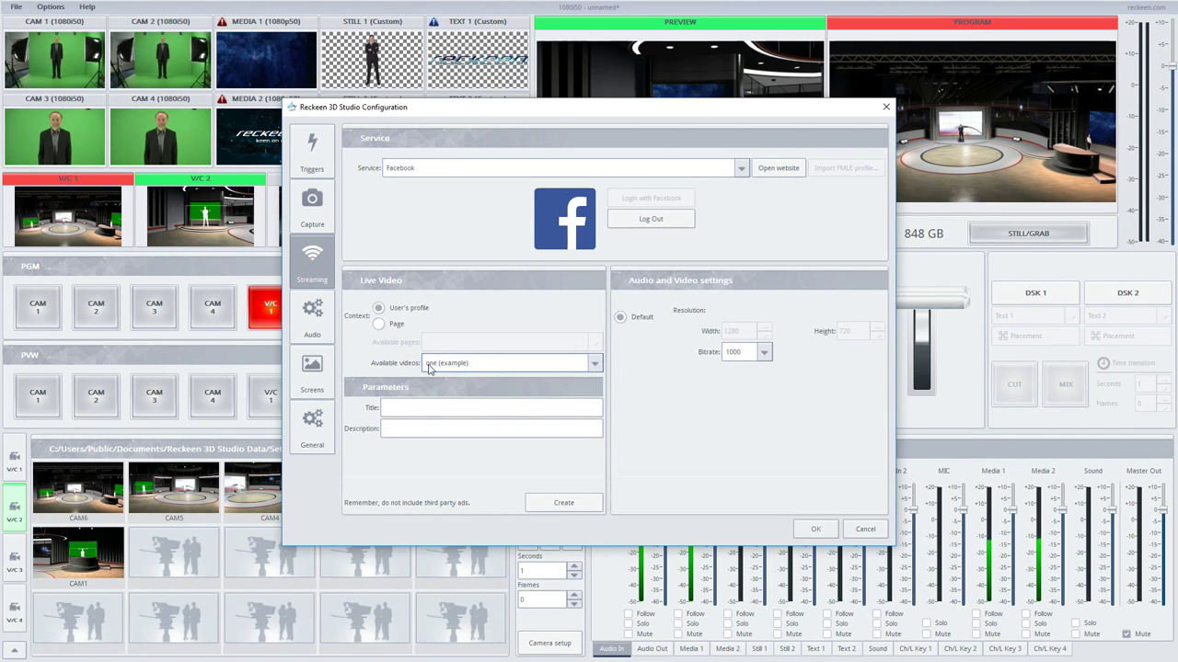
left_click(397, 404)
type("tit")
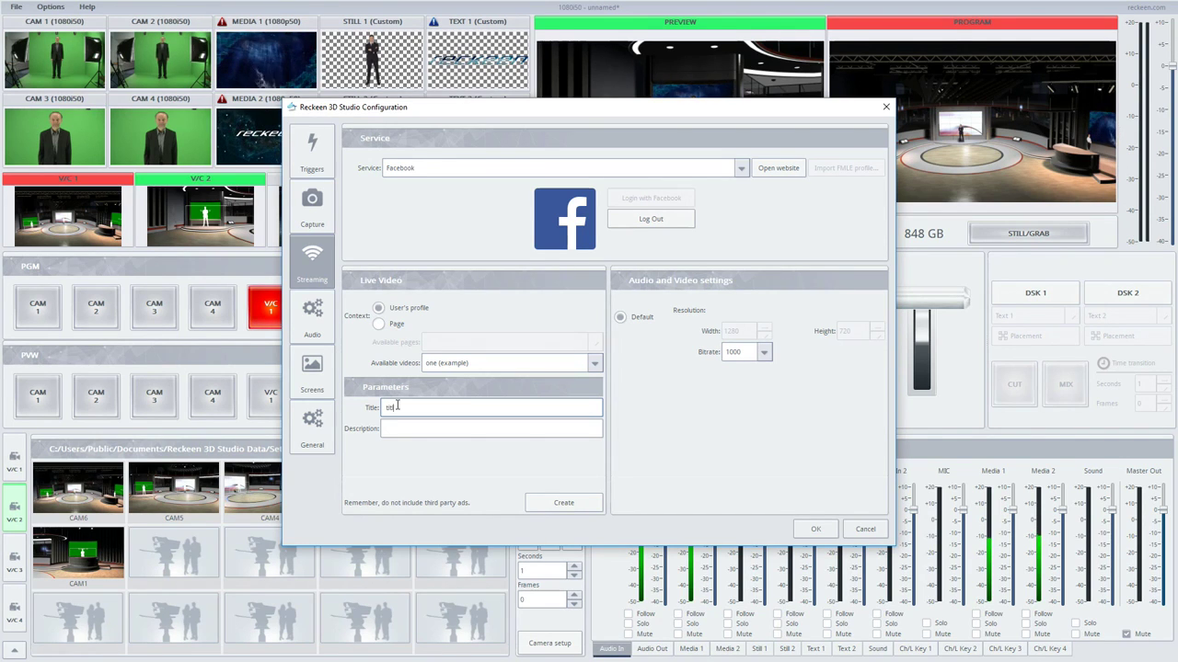
- Create a profile live video with title 'title user' and description 'description user'
type("e user")
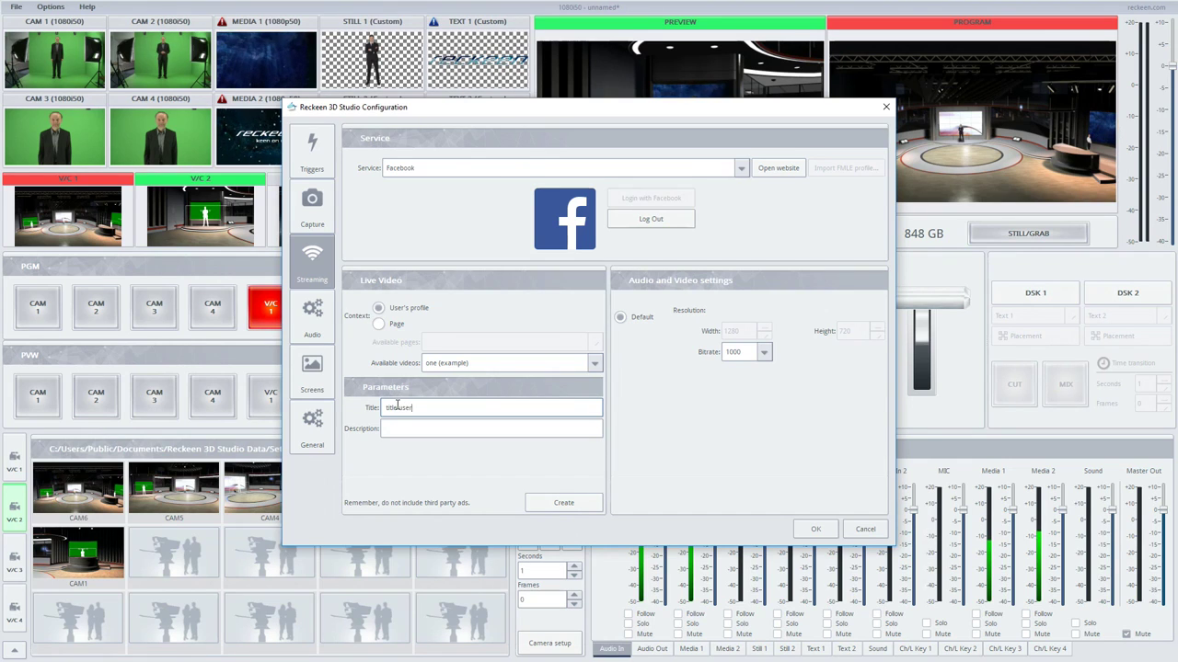
left_click(402, 427)
type("desc")
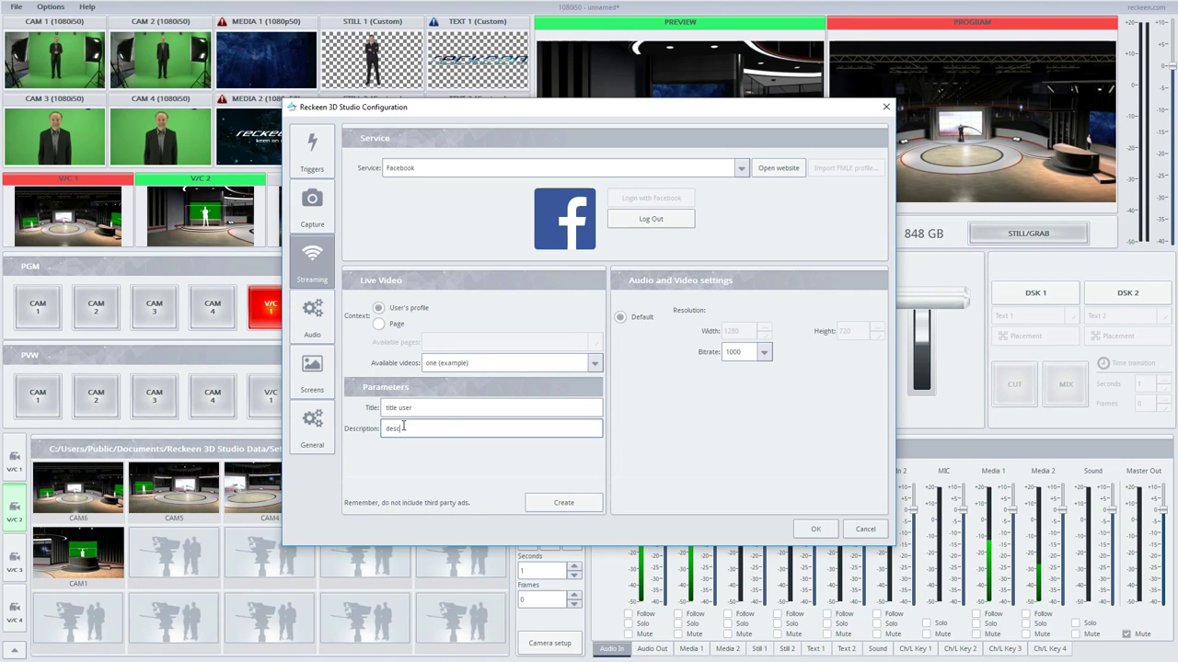
type("rip")
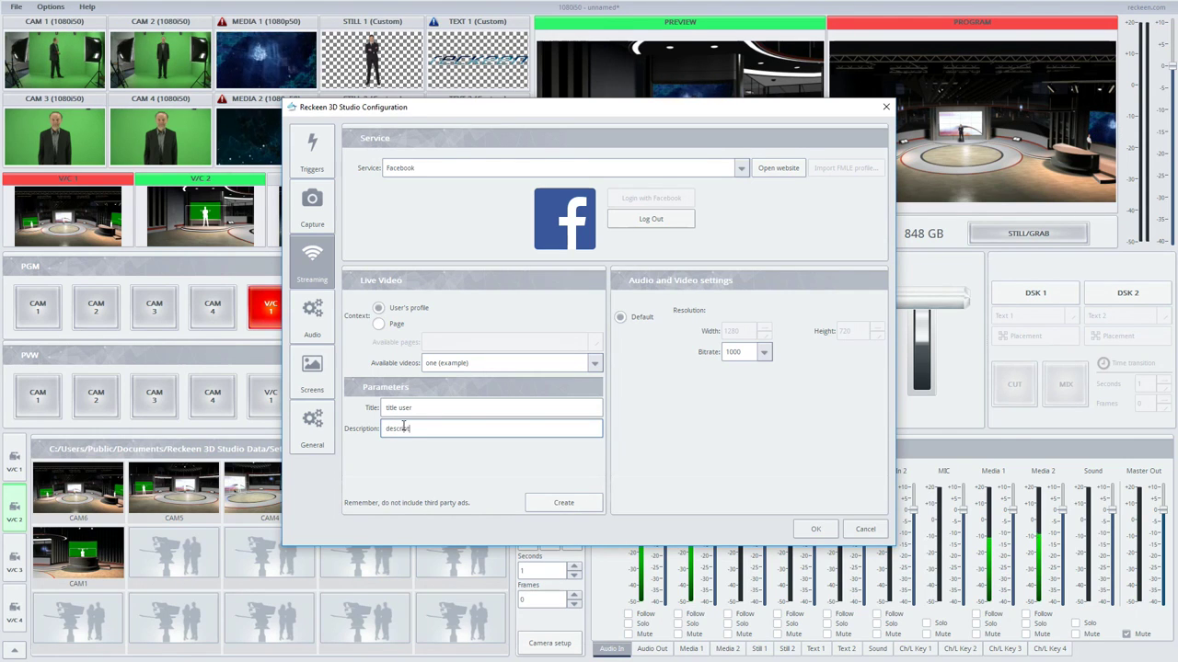
type("n")
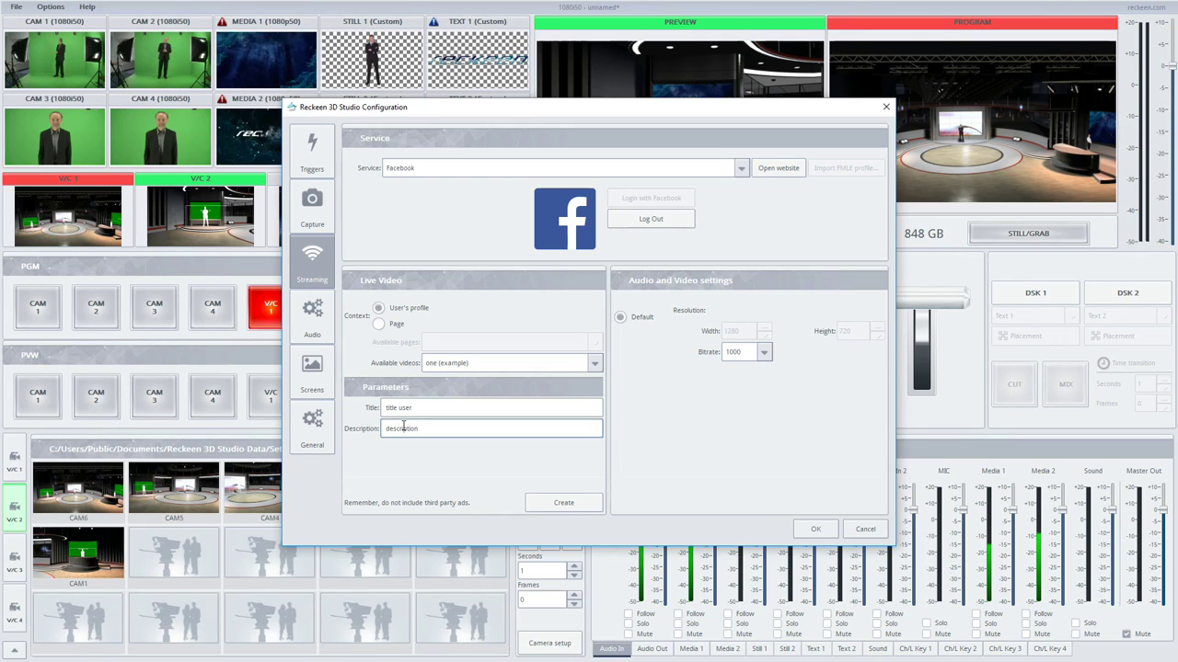
type("user")
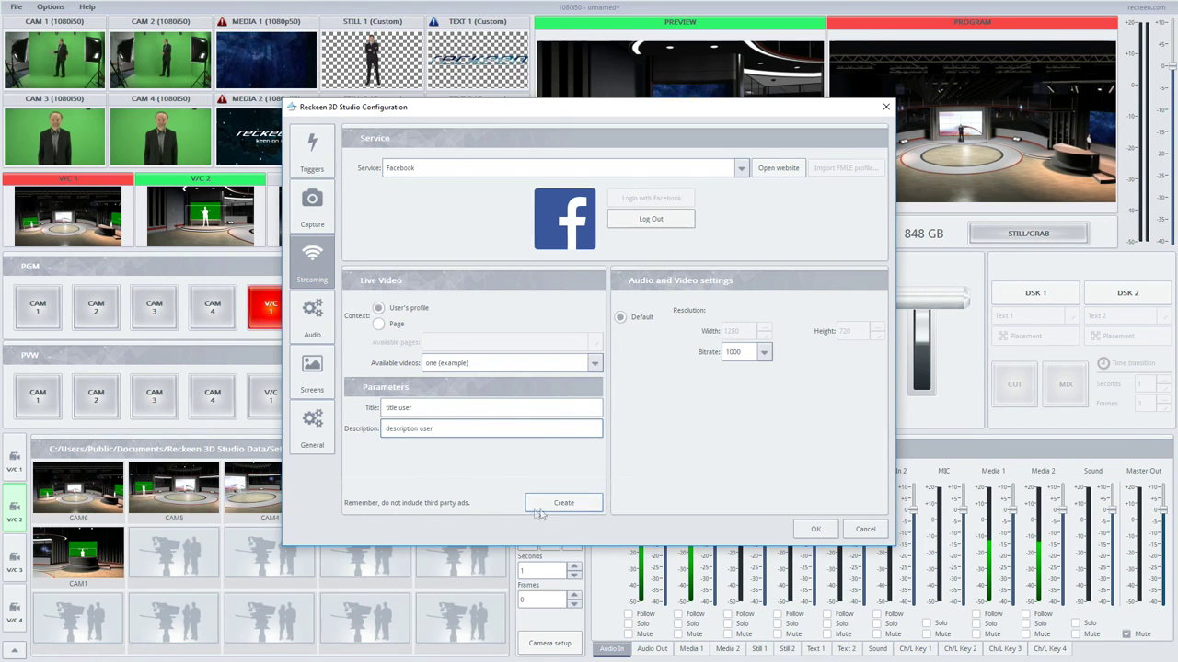
left_click(571, 505)
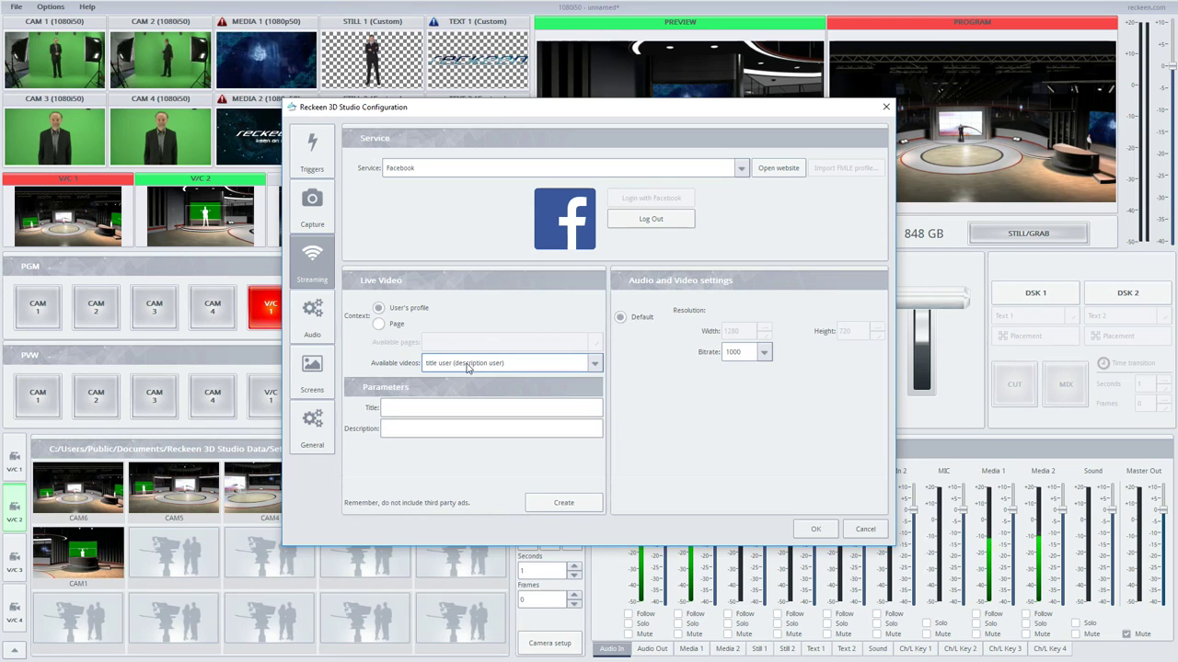
- Select 'title user (description user)' as the available video and confirm with OK
left_click(468, 367)
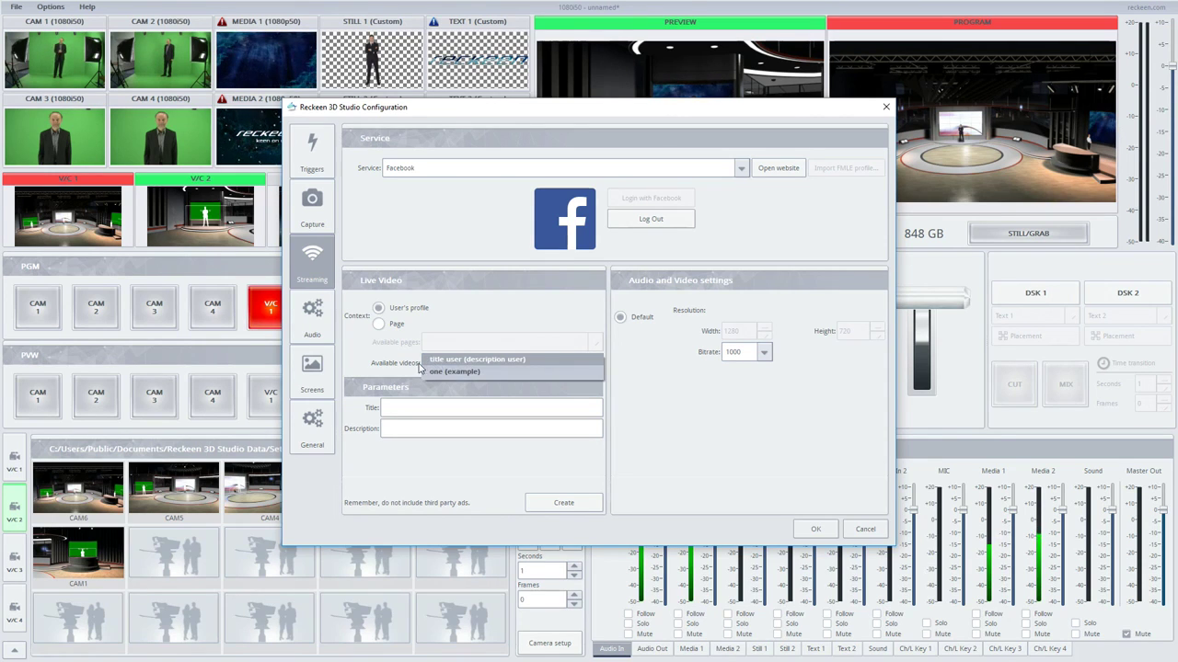
left_click(466, 360)
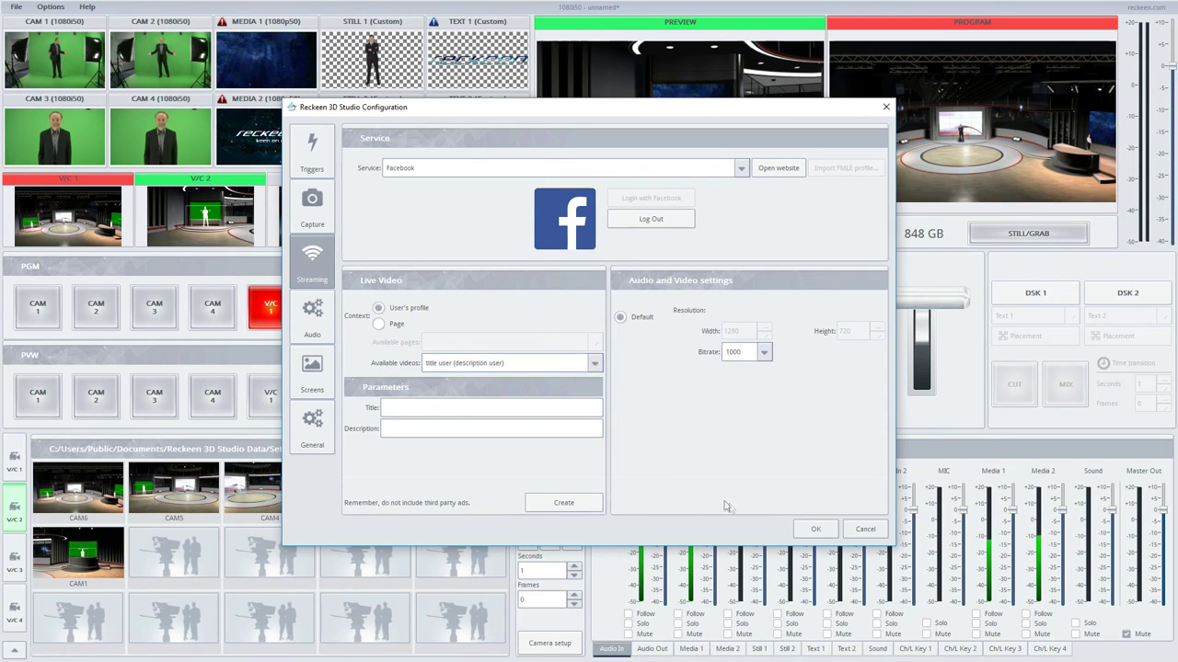
left_click(815, 531)
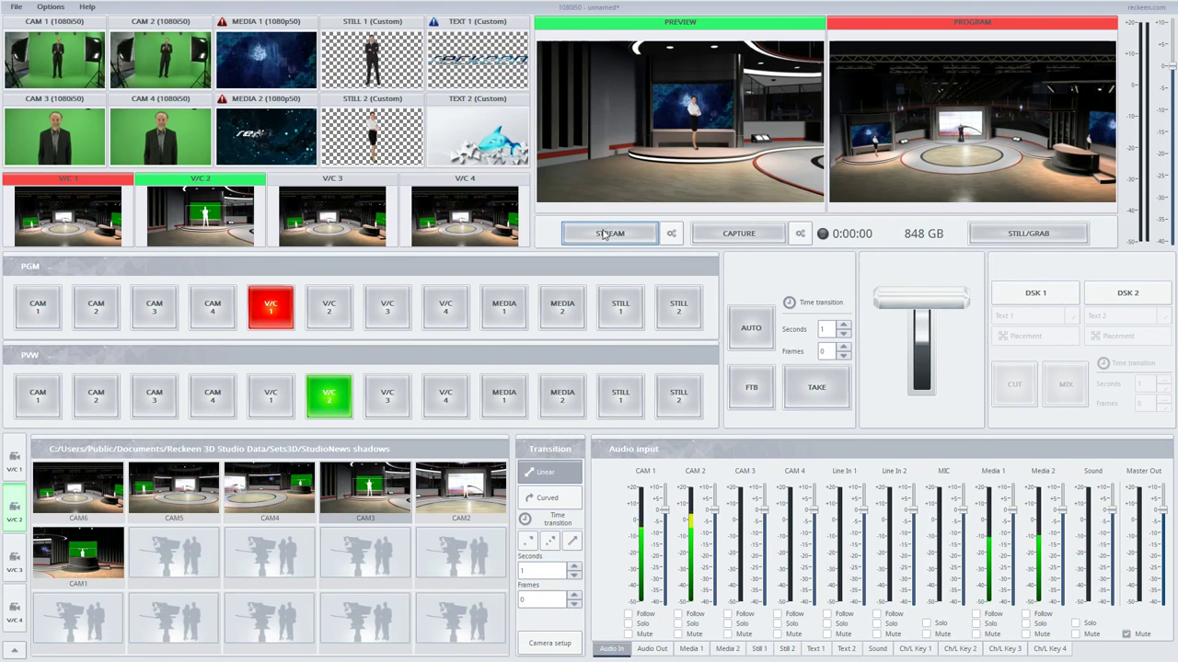
- Start the Facebook stream, stop it, and reopen the STREAM settings
left_click(605, 235)
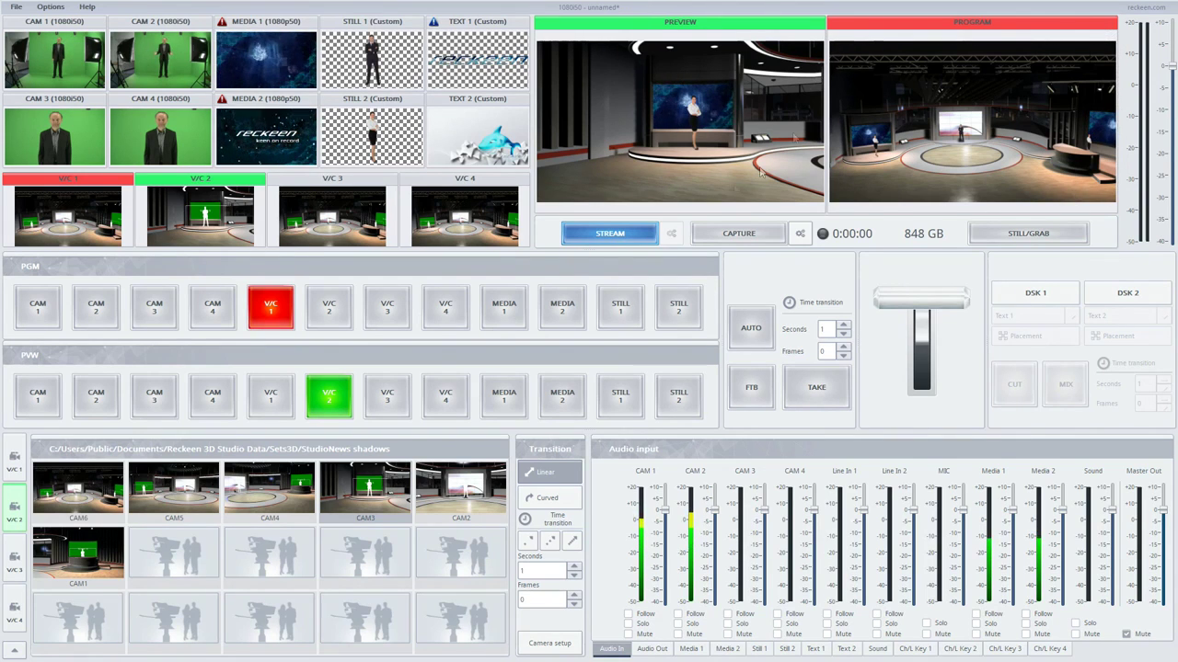
left_click(627, 237)
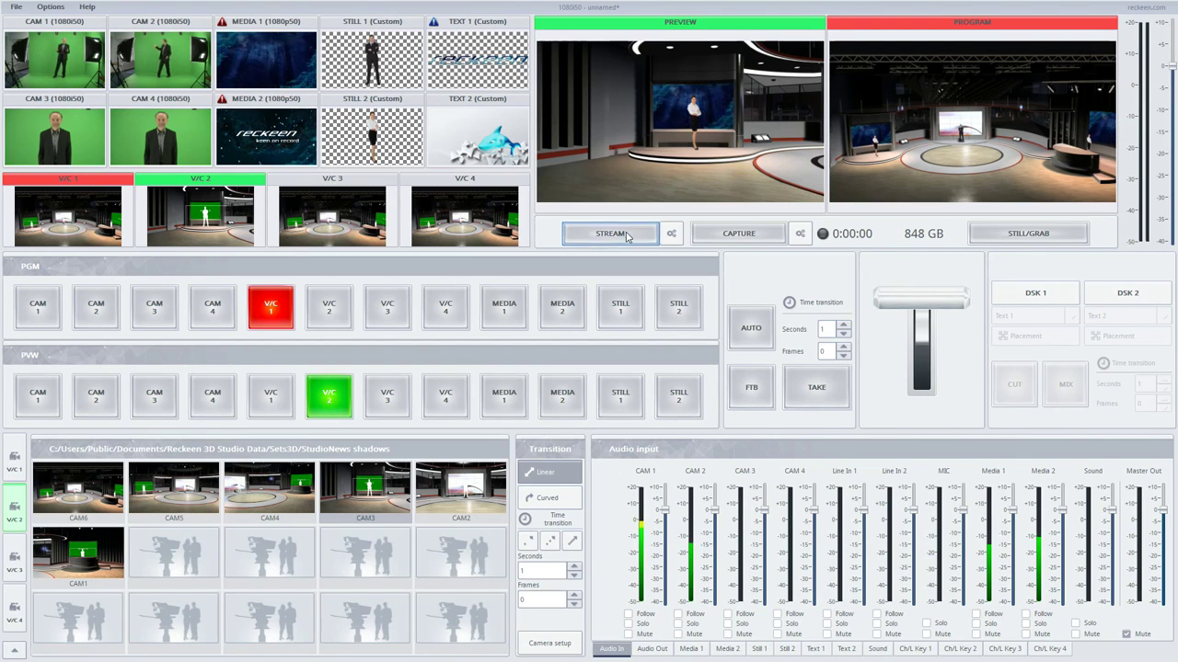
left_click(627, 237)
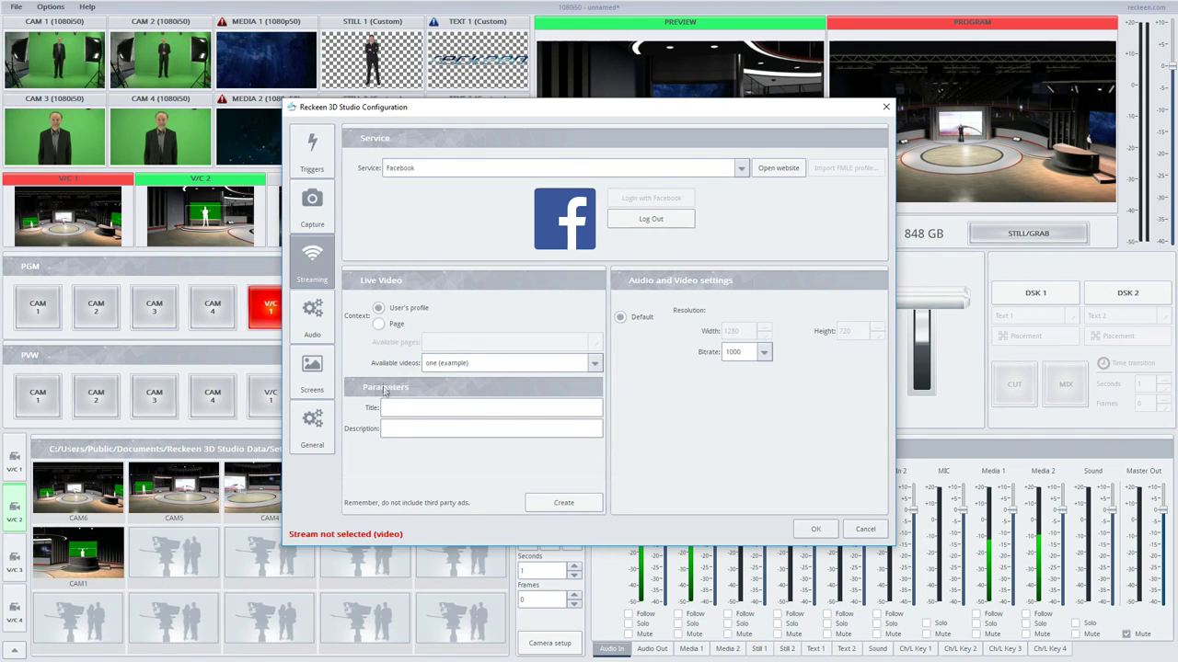
- Target the ReckeenStreaming Facebook page instead of the user profile
left_click(378, 326)
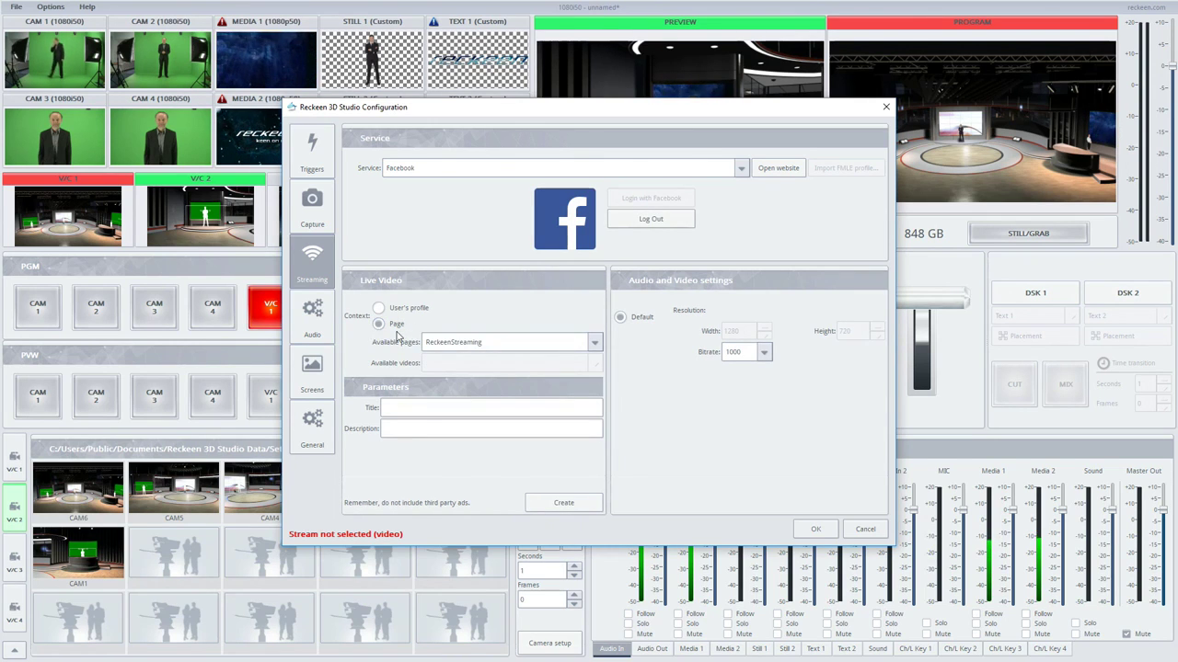
left_click(469, 346)
left_click(463, 340)
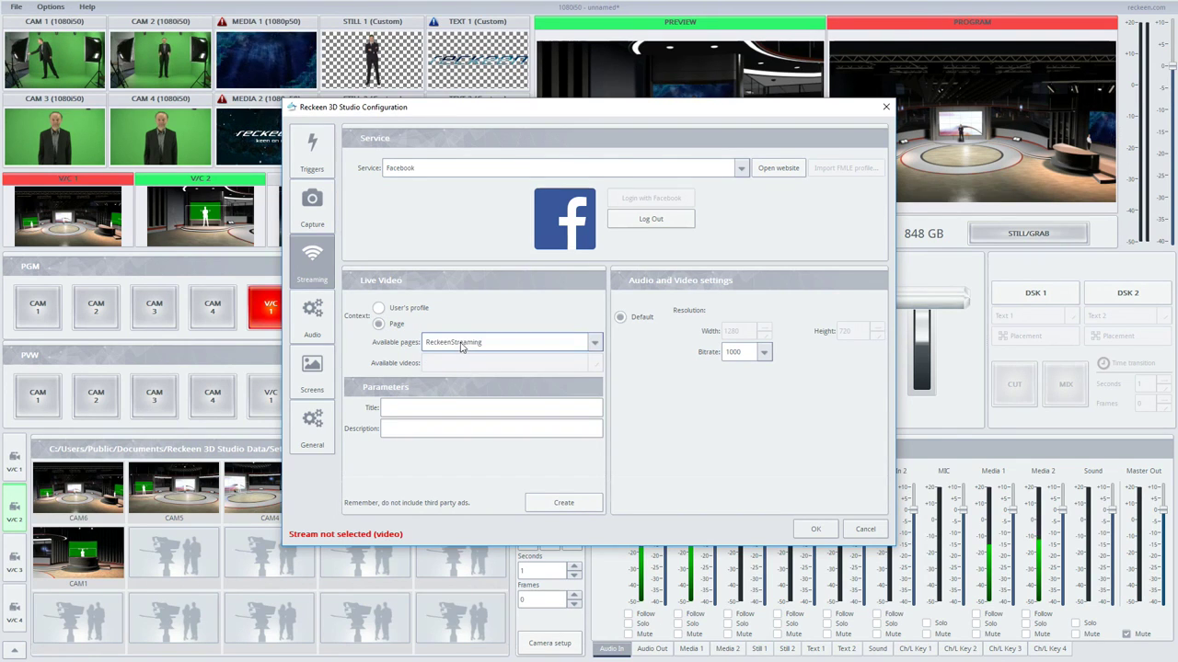
- Create a page live video titled 'title' with description 'descr'
left_click(398, 406)
type("title")
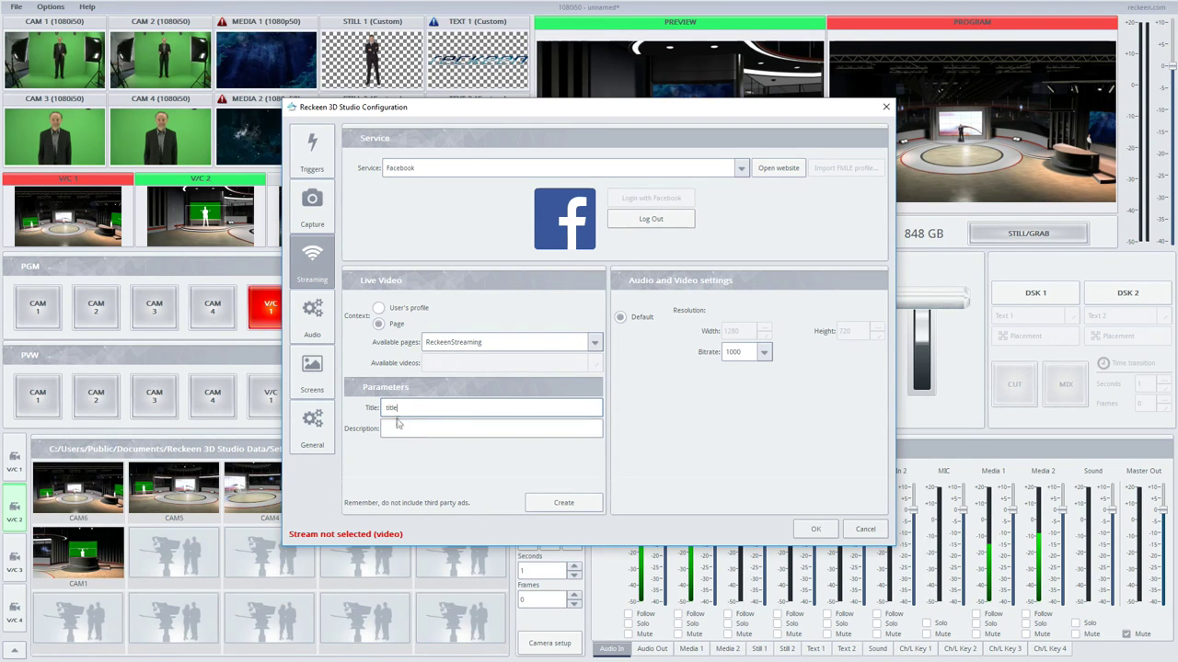
left_click(398, 425)
type("desc")
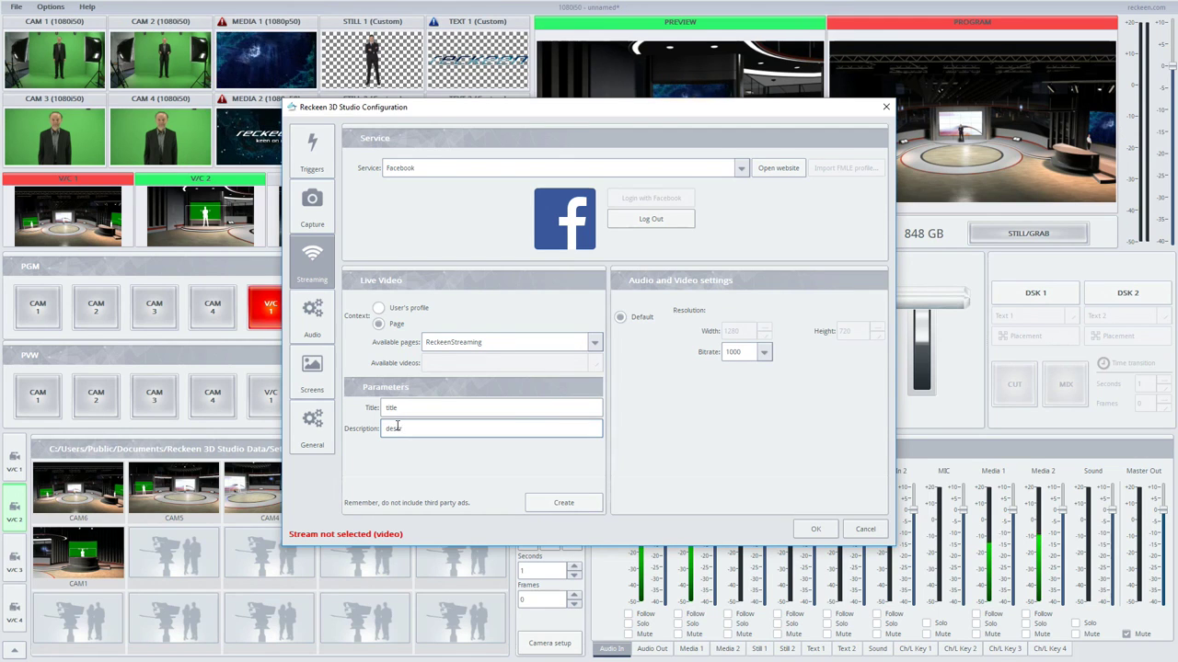
type("r")
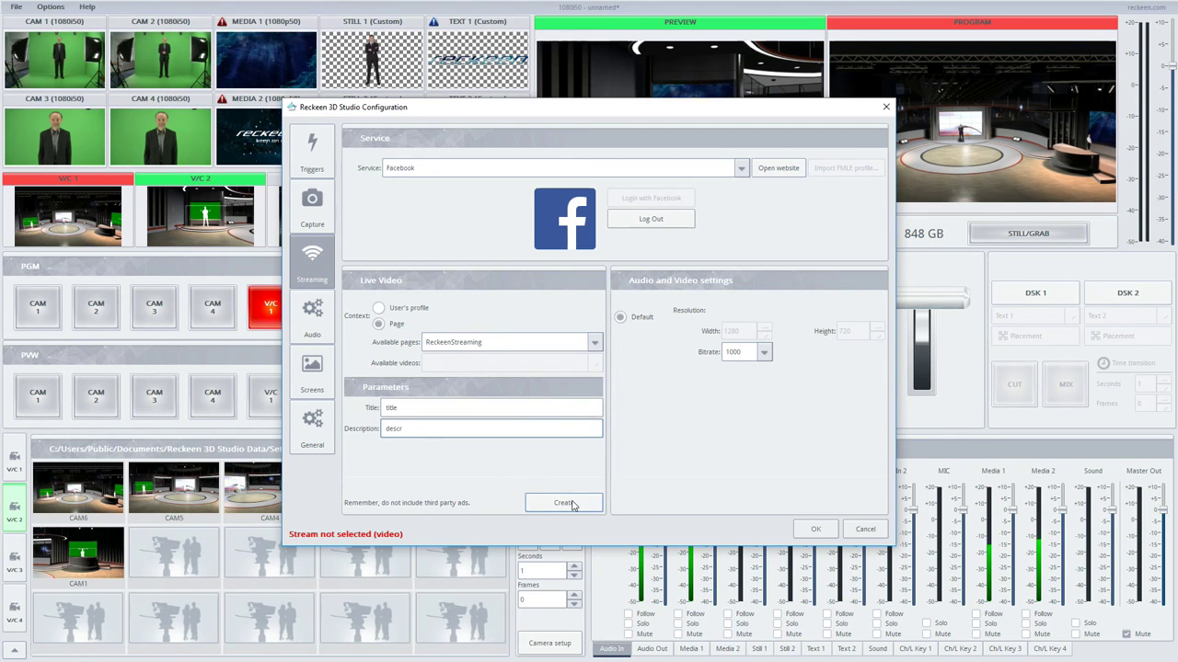
left_click(571, 504)
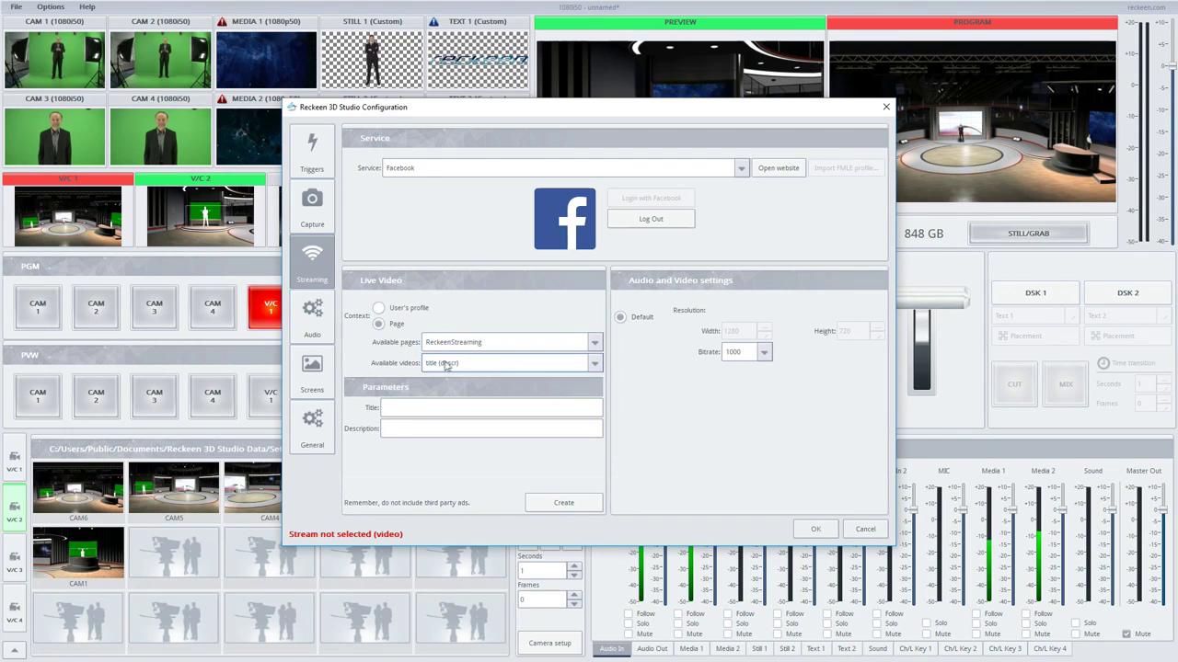
- Keep 'title (descr)' as the selected page live video and confirm the streaming settings
left_click(433, 363)
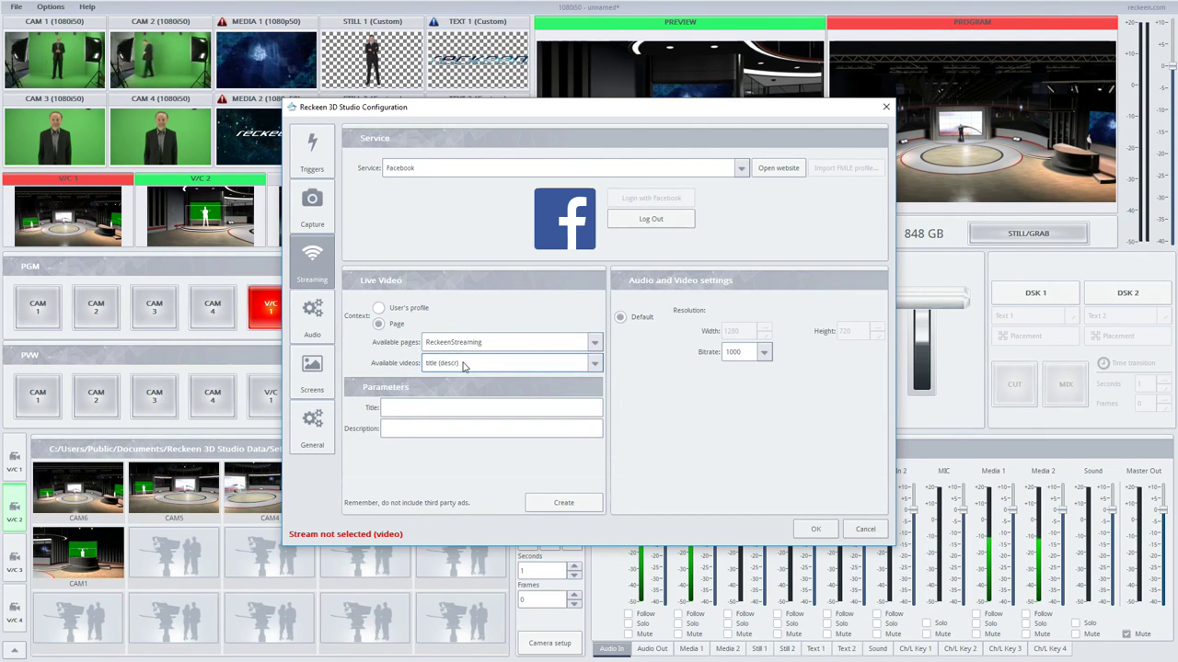
left_click(813, 530)
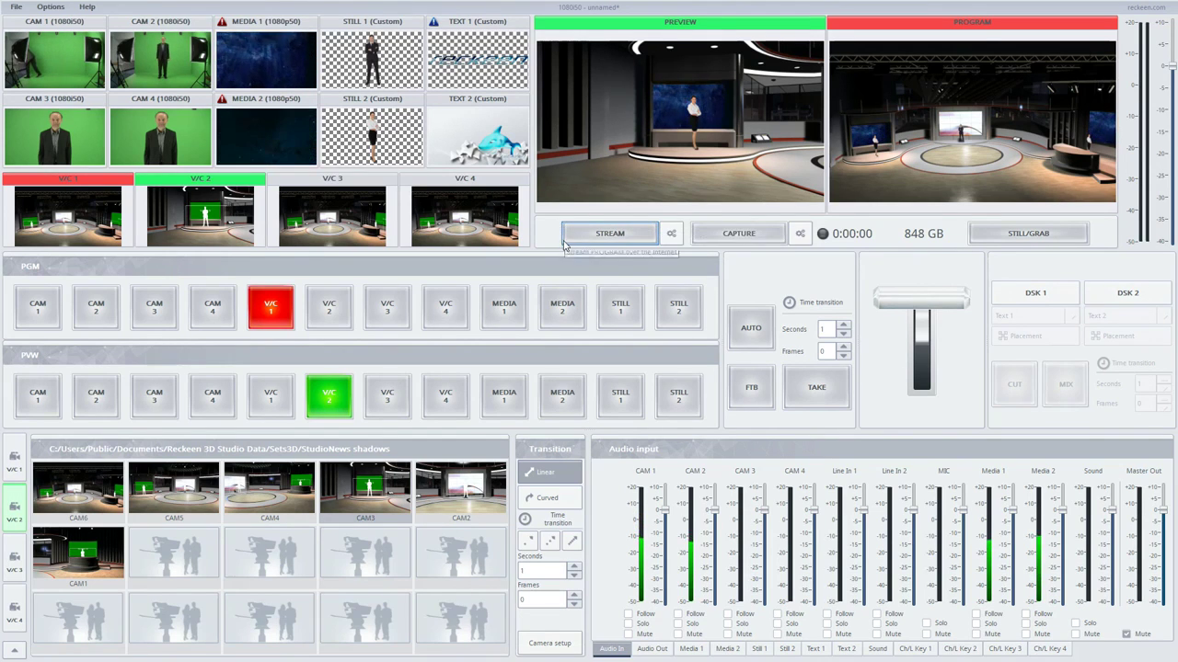
- Start streaming the program output to the ReckeenStreaming page's 'title (descr)' video
left_click(615, 242)
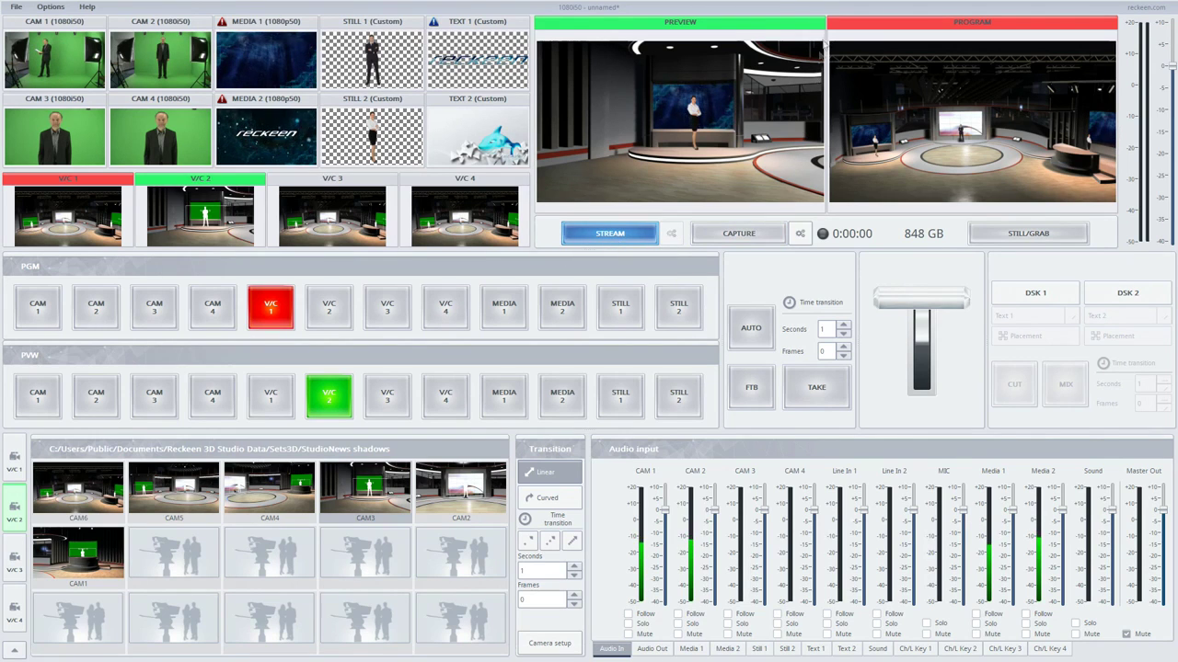